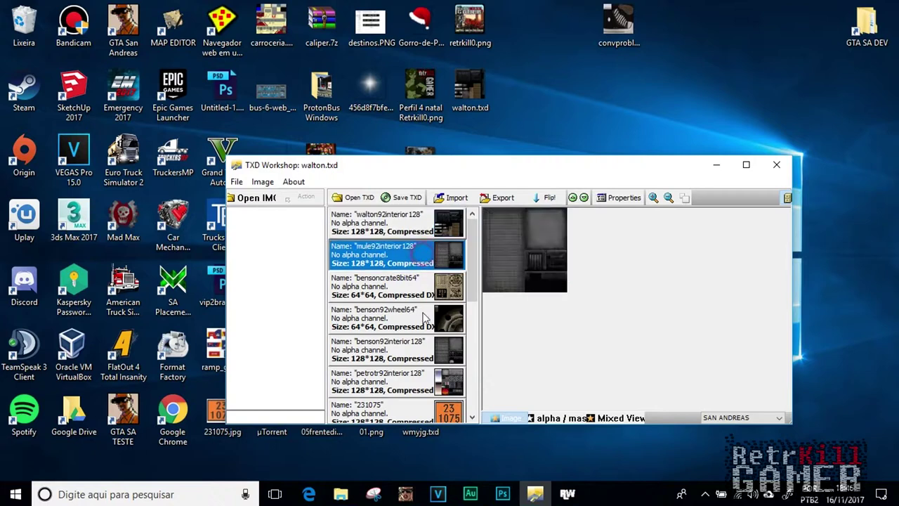
Step: Delete the bensoncrate8bit64 texture from walton.txd
{"action": "left_click", "coordinate": [426, 295]}
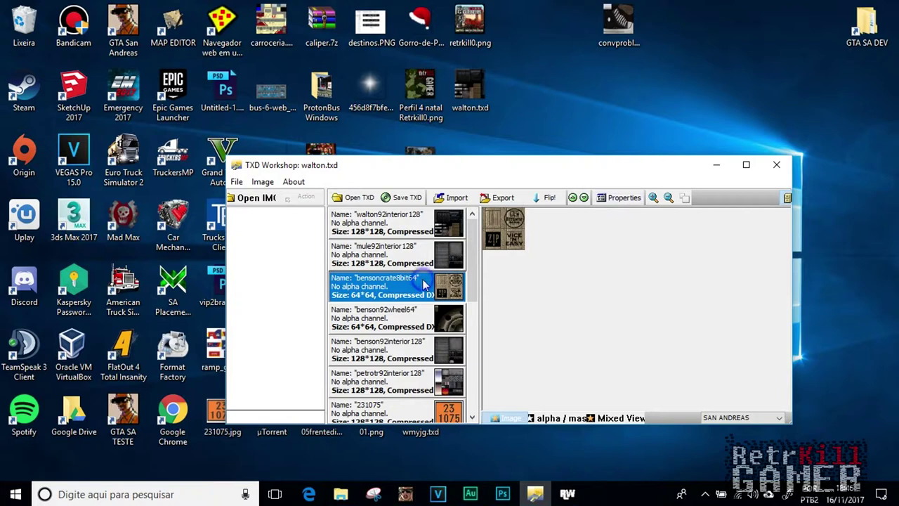
{"action": "key", "text": "Delete"}
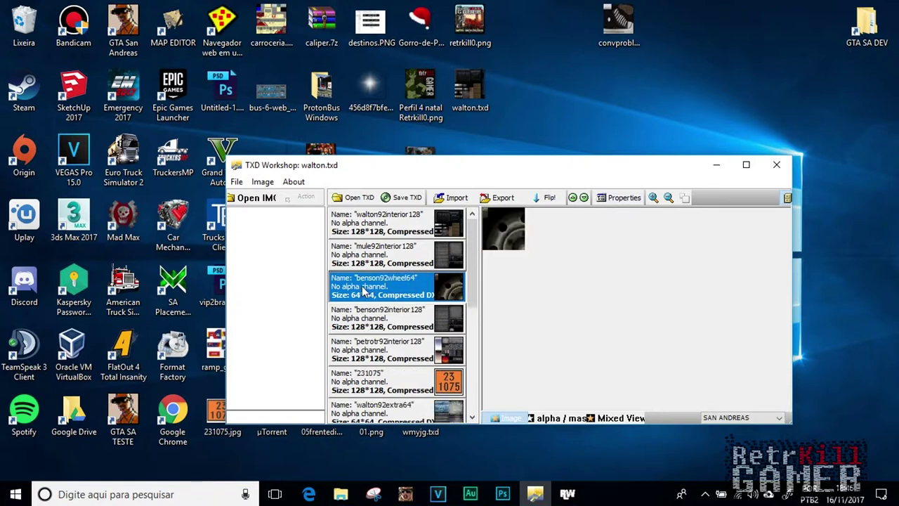
{"action": "scroll", "coordinate": [406, 316], "scroll_direction": "down", "scroll_amount": 1}
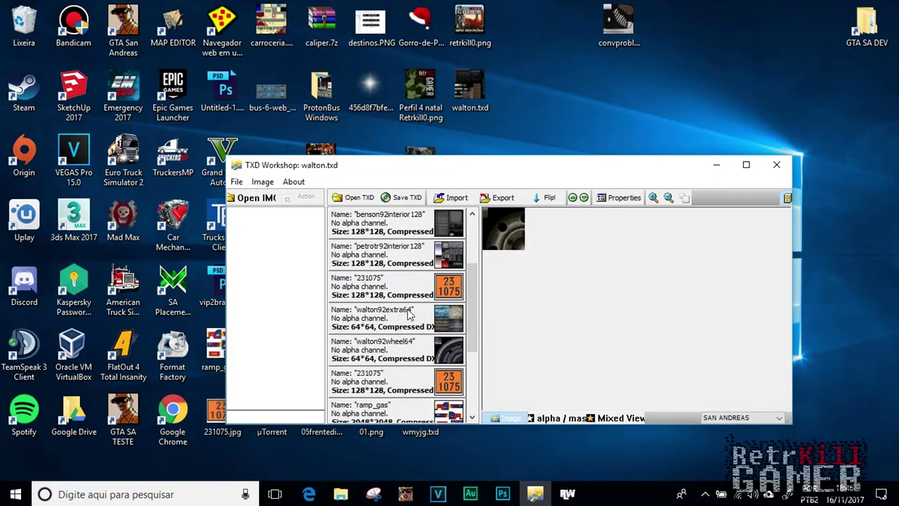
{"action": "scroll", "coordinate": [411, 313], "scroll_direction": "down", "scroll_amount": 2}
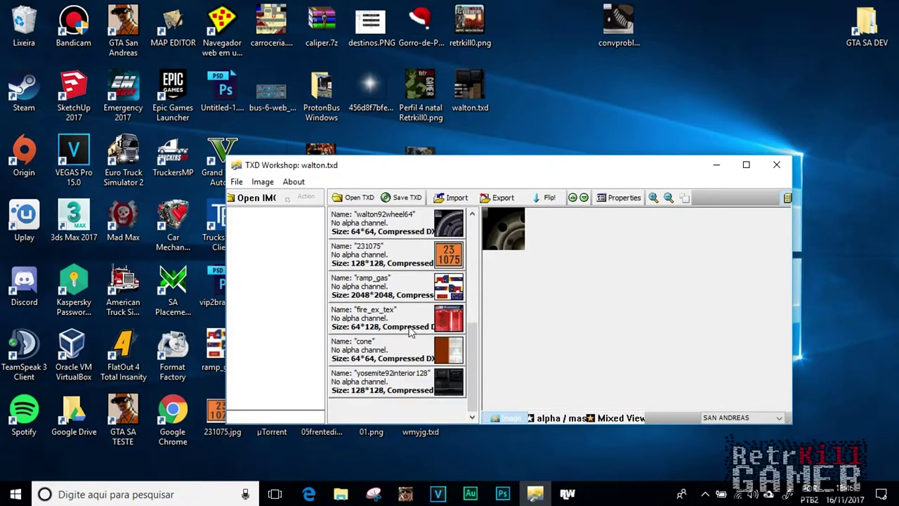
{"action": "scroll", "coordinate": [414, 310], "scroll_direction": "up", "scroll_amount": 3}
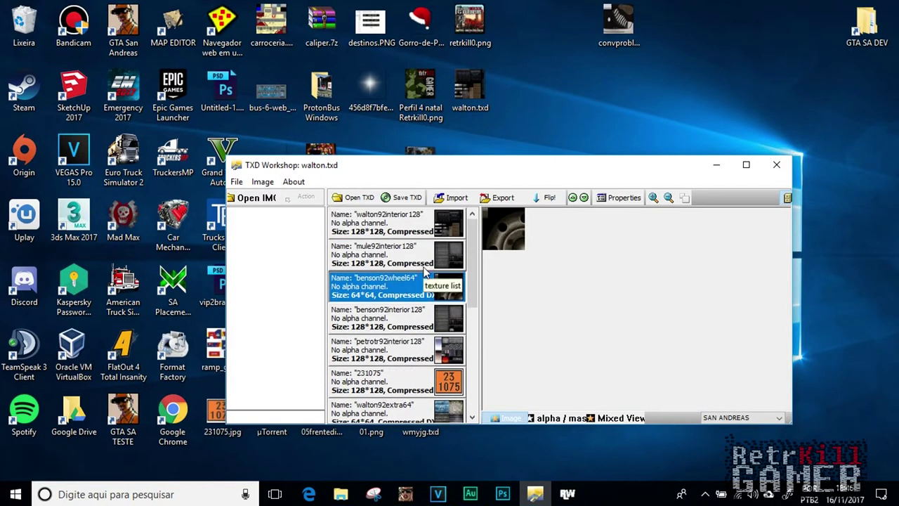
{"action": "scroll", "coordinate": [425, 274], "scroll_direction": "down", "scroll_amount": 1}
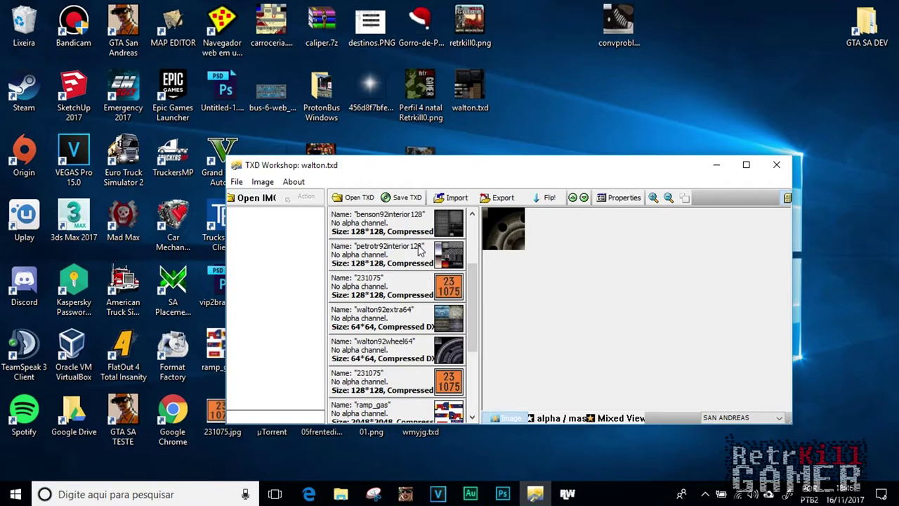
{"action": "scroll", "coordinate": [420, 250], "scroll_direction": "up", "scroll_amount": 1}
Step: Add a new 32 BPP image to the walton.txd texture list
{"action": "left_click", "coordinate": [408, 224]}
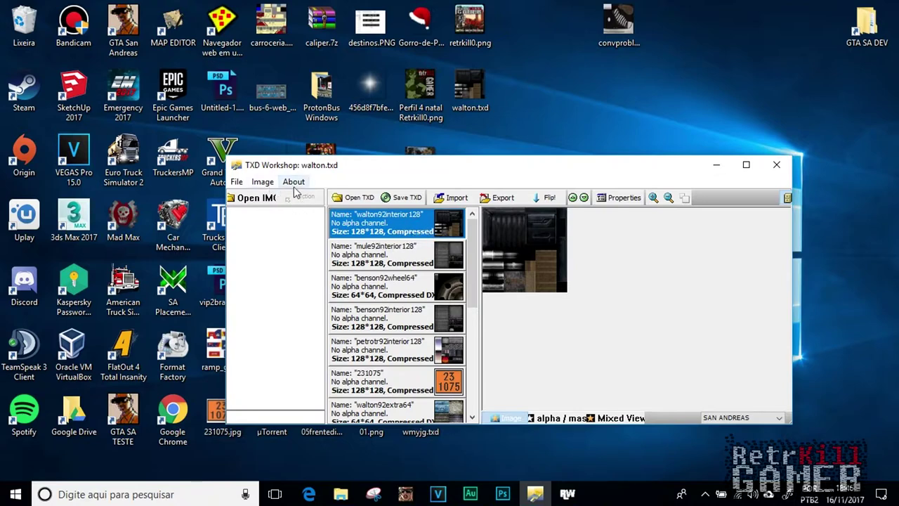
{"action": "left_click", "coordinate": [262, 182]}
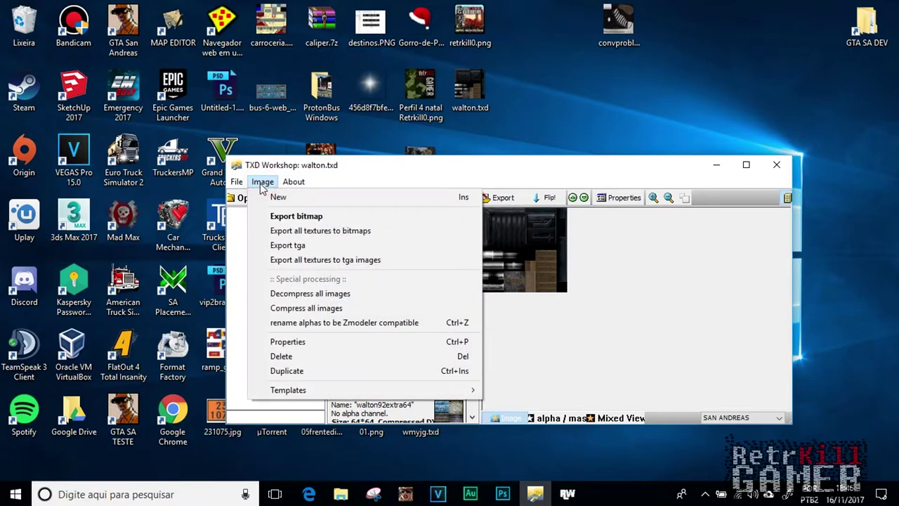
{"action": "left_click", "coordinate": [271, 183]}
{"action": "left_click", "coordinate": [259, 181]}
{"action": "left_click", "coordinate": [274, 198]}
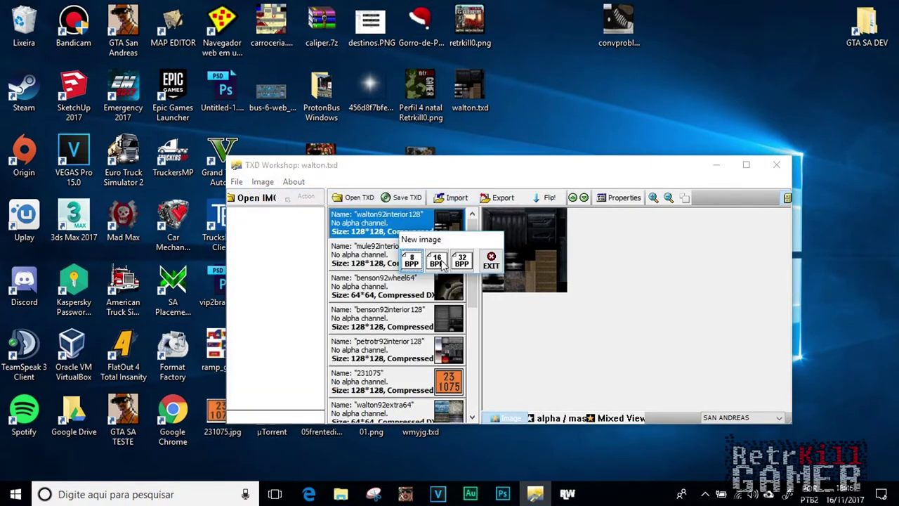
{"action": "left_click", "coordinate": [463, 261]}
{"action": "scroll", "coordinate": [474, 276], "scroll_direction": "down", "scroll_amount": 5}
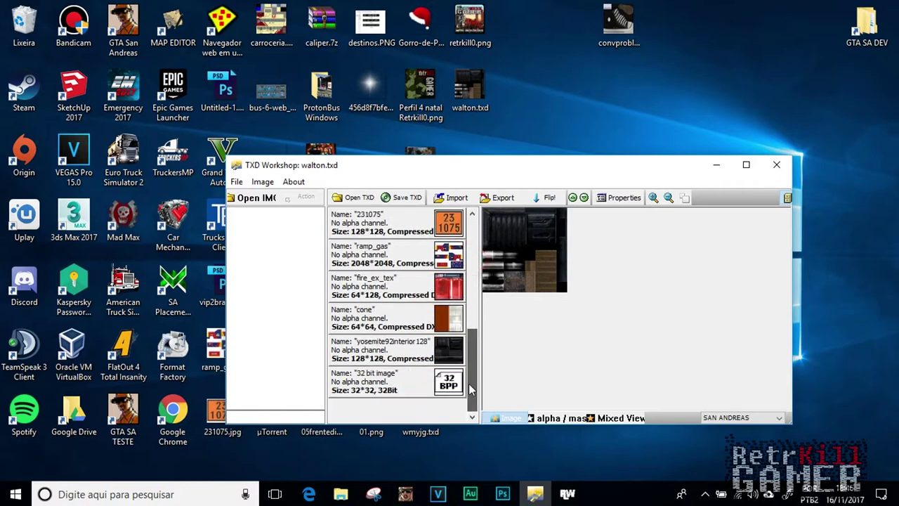
Step: Name the new 32-bit image "Retrkill0 - No Edit" and enable compression, leaving alpha unused
{"action": "double_click", "coordinate": [450, 388]}
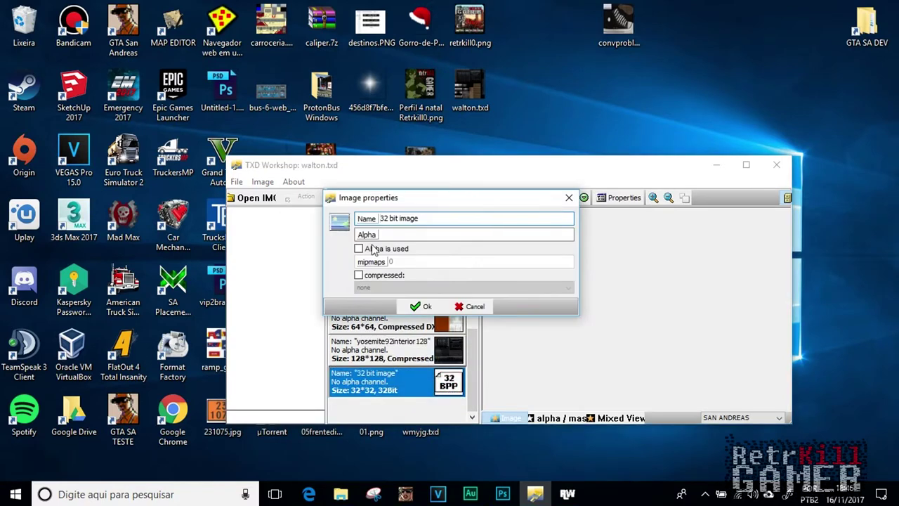
{"action": "double_click", "coordinate": [430, 219]}
{"action": "left_click", "coordinate": [364, 250]}
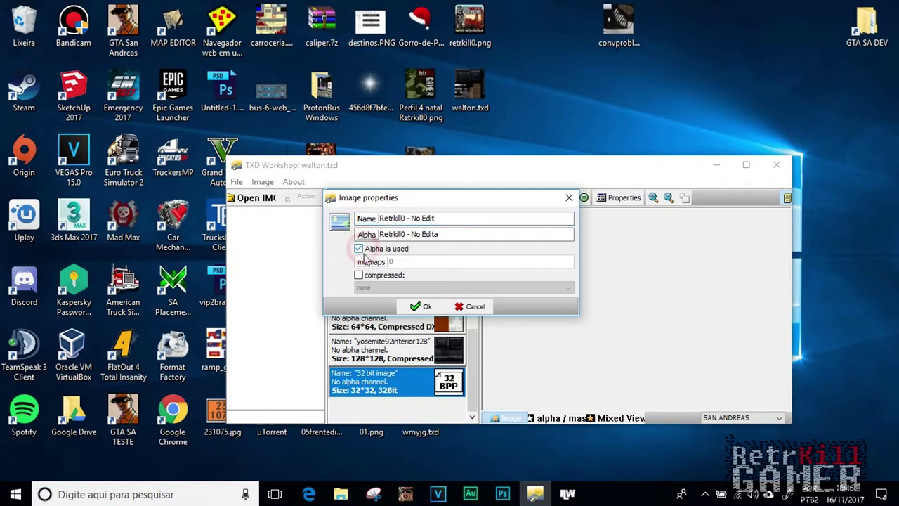
{"action": "left_click", "coordinate": [359, 249]}
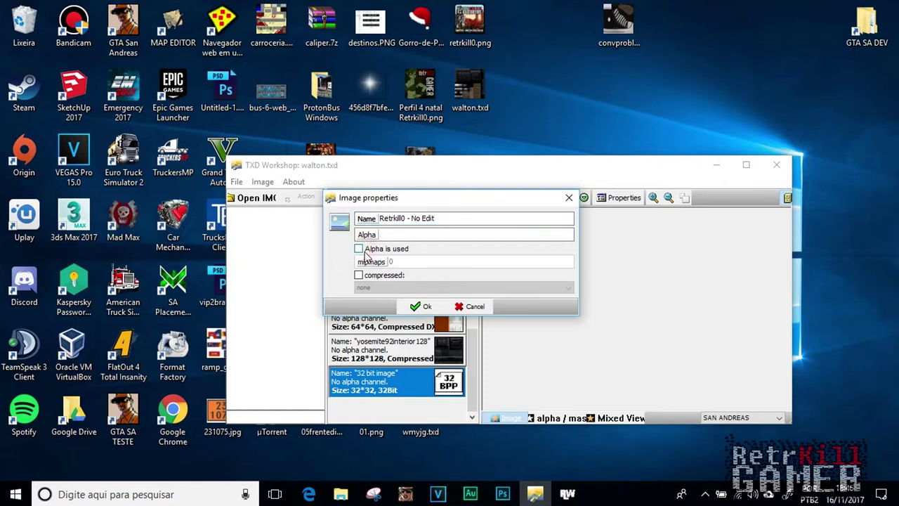
{"action": "left_click", "coordinate": [359, 277]}
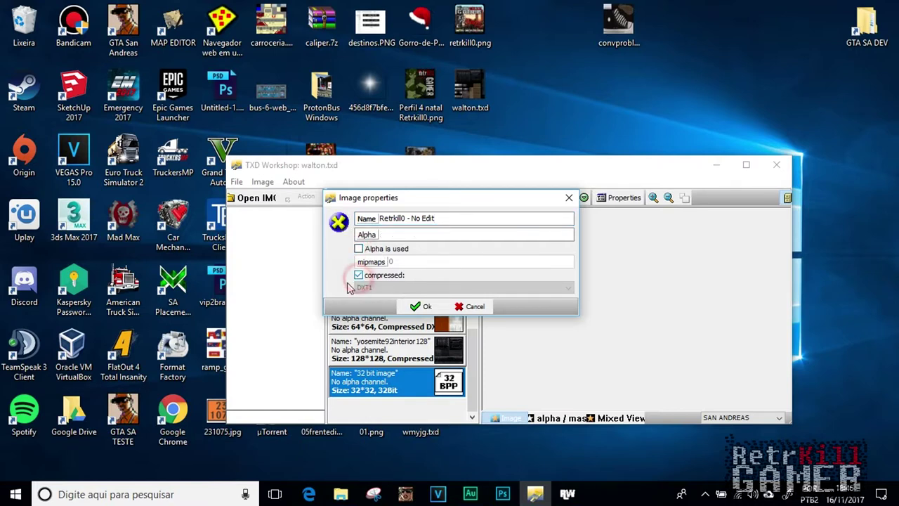
{"action": "left_click", "coordinate": [427, 306]}
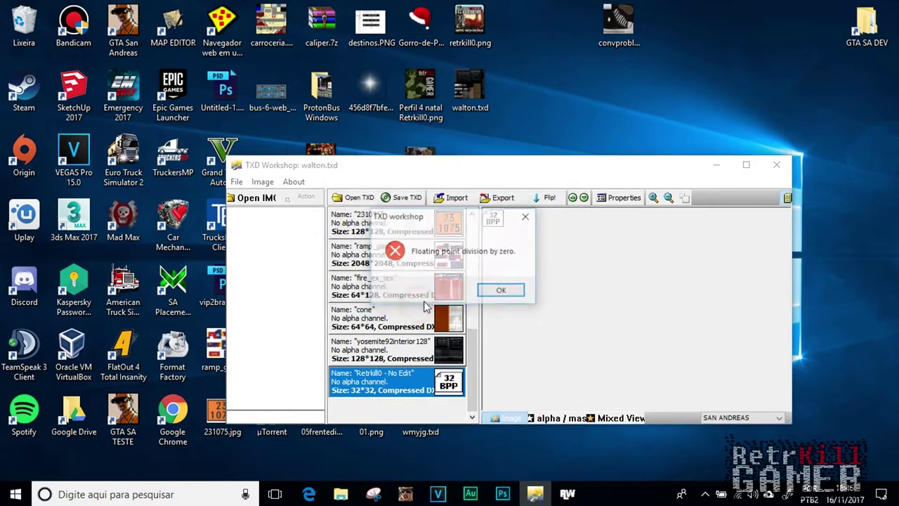
{"action": "left_click", "coordinate": [503, 291]}
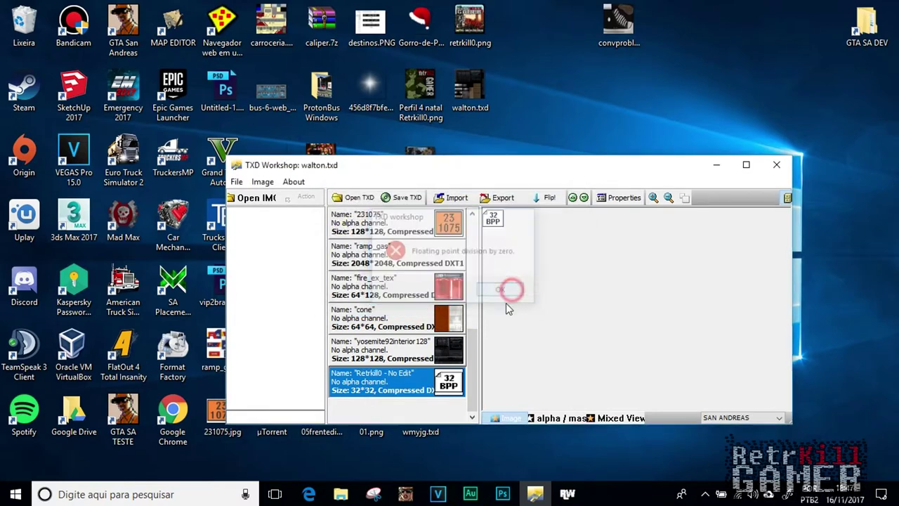
{"action": "double_click", "coordinate": [449, 383]}
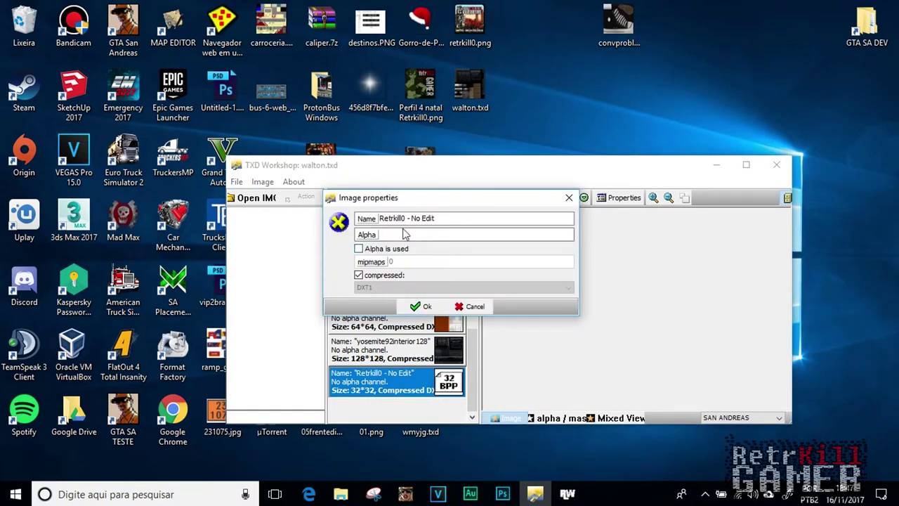
{"action": "left_click", "coordinate": [423, 306]}
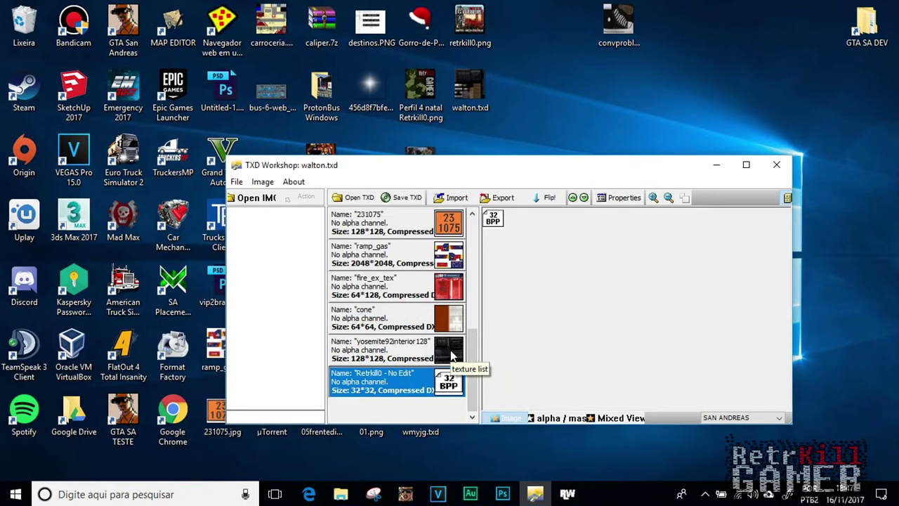
Step: Import the RetrKill Gamer picture into the "Retrkill0 - No Edit" texture
{"action": "left_click", "coordinate": [456, 198]}
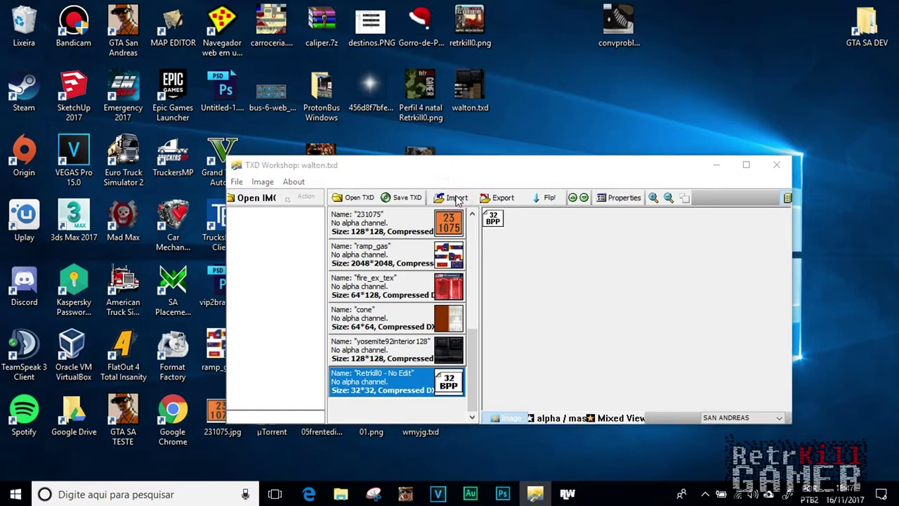
{"action": "scroll", "coordinate": [511, 244], "scroll_direction": "down", "scroll_amount": 5}
{"action": "double_click", "coordinate": [500, 225]}
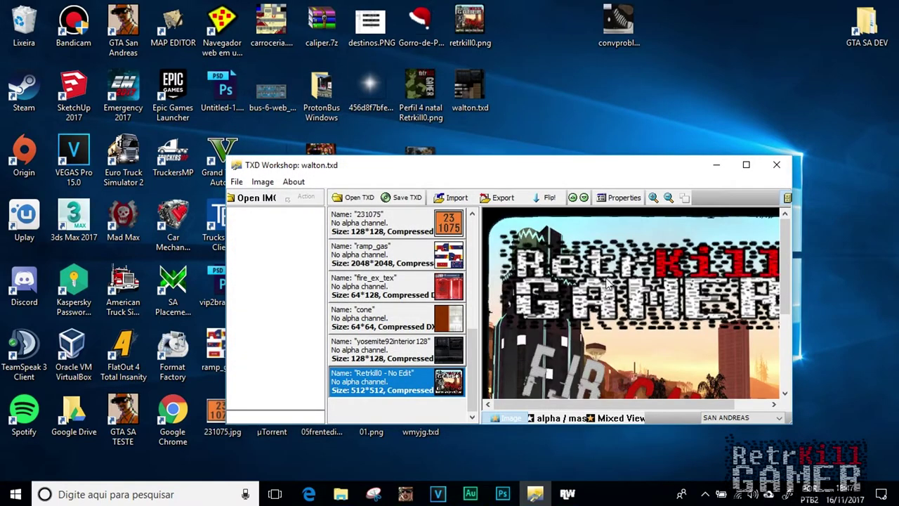
Step: Move the "Retrkill0 - No Edit" texture up to the first place in the texture list
{"action": "scroll", "coordinate": [429, 256], "scroll_direction": "up", "scroll_amount": 2}
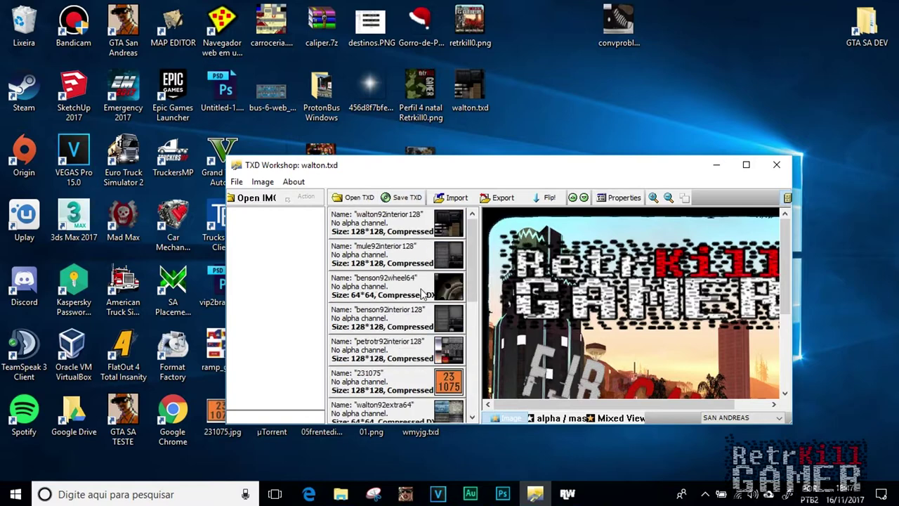
{"action": "scroll", "coordinate": [428, 257], "scroll_direction": "down", "scroll_amount": 2}
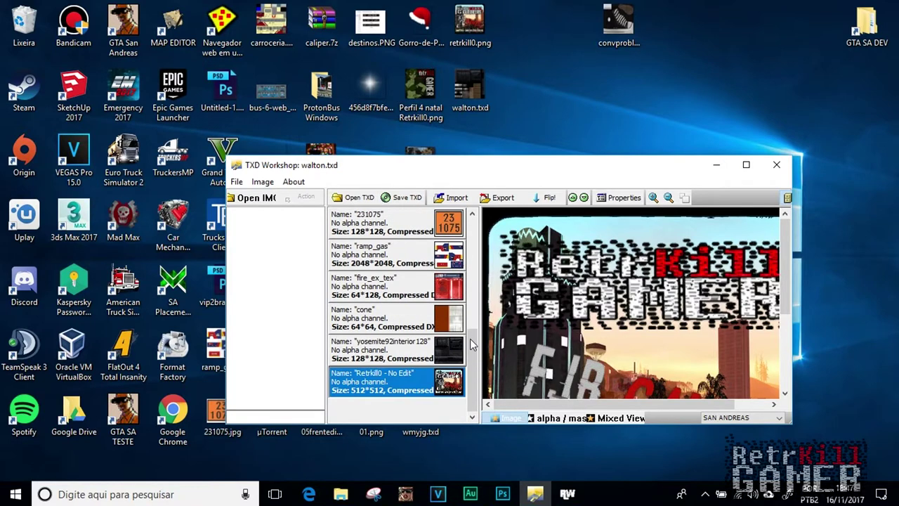
{"action": "left_click", "coordinate": [573, 198]}
{"action": "left_click", "coordinate": [573, 198]}
{"action": "left_click", "coordinate": [573, 198]}
{"action": "left_click", "coordinate": [573, 198]}
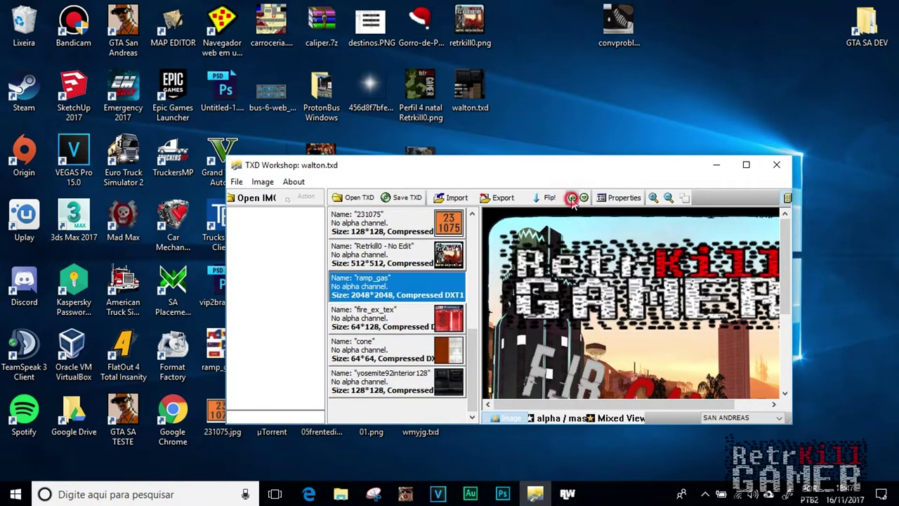
{"action": "left_click", "coordinate": [573, 198]}
{"action": "left_click", "coordinate": [572, 198]}
{"action": "left_click", "coordinate": [573, 198]}
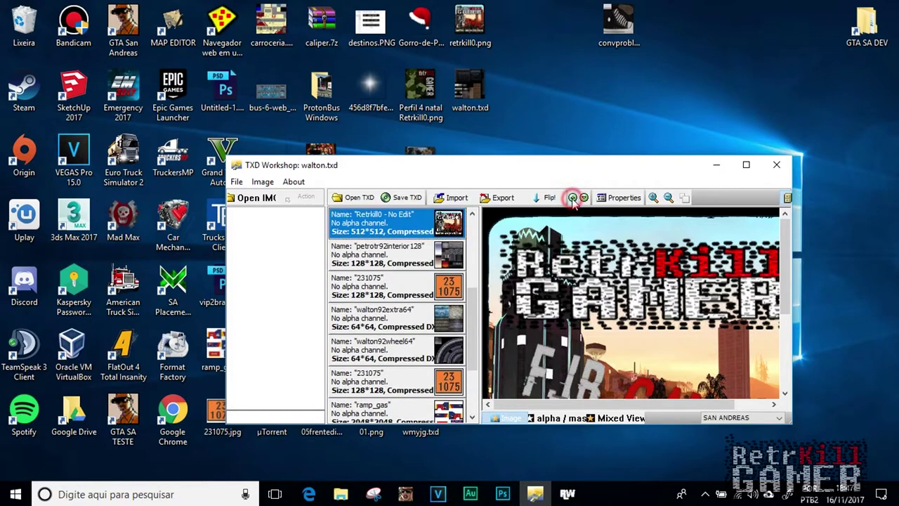
{"action": "left_click", "coordinate": [573, 198]}
{"action": "left_click", "coordinate": [573, 198]}
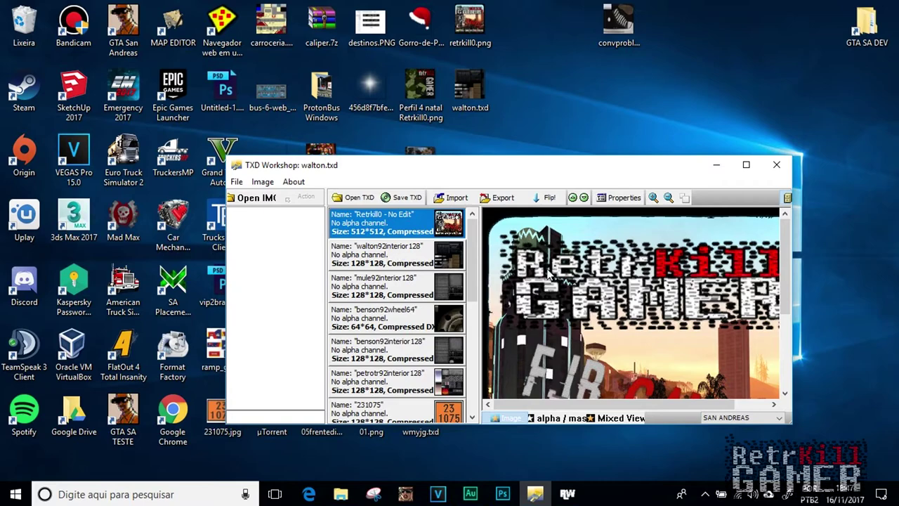
Step: View the whole imported picture in a maximized window, save walton.txd and minimize the window
{"action": "left_click", "coordinate": [746, 164]}
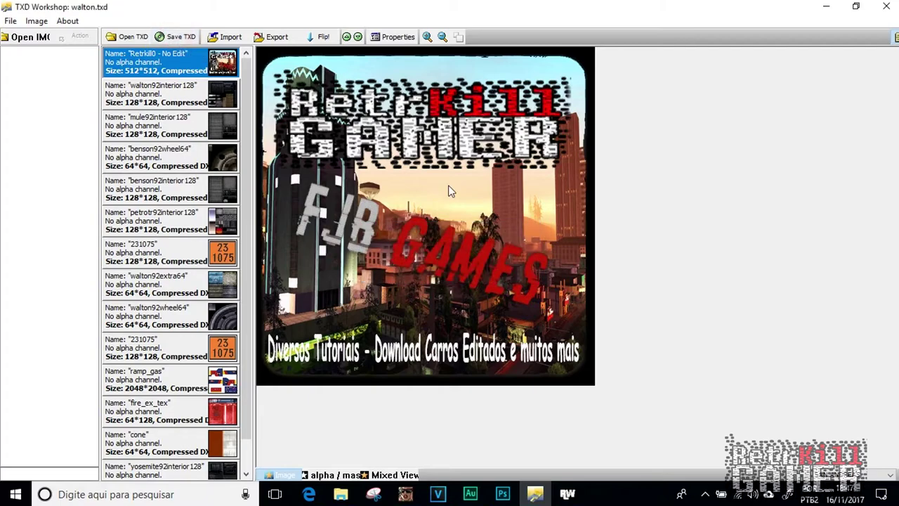
{"action": "left_click", "coordinate": [823, 7]}
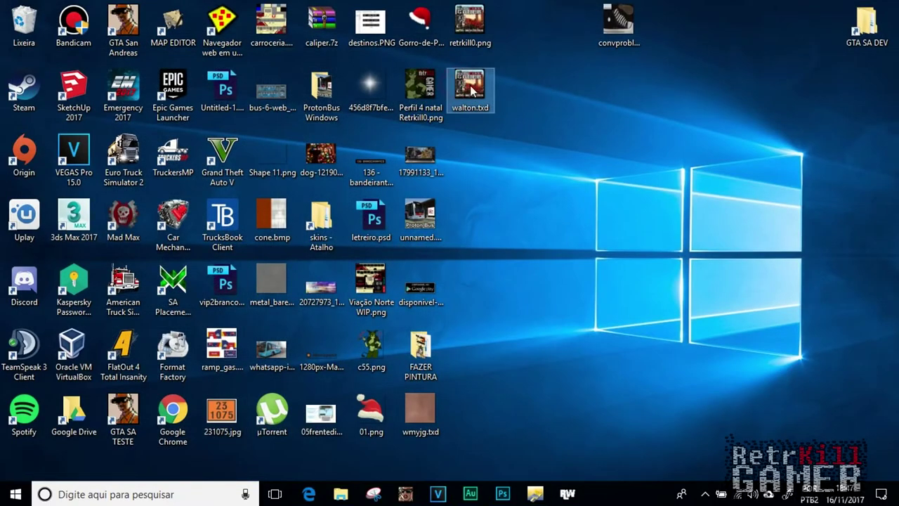
Step: Switch to RW Analyze and open walton.txd from the desktop
{"action": "left_click", "coordinate": [568, 494]}
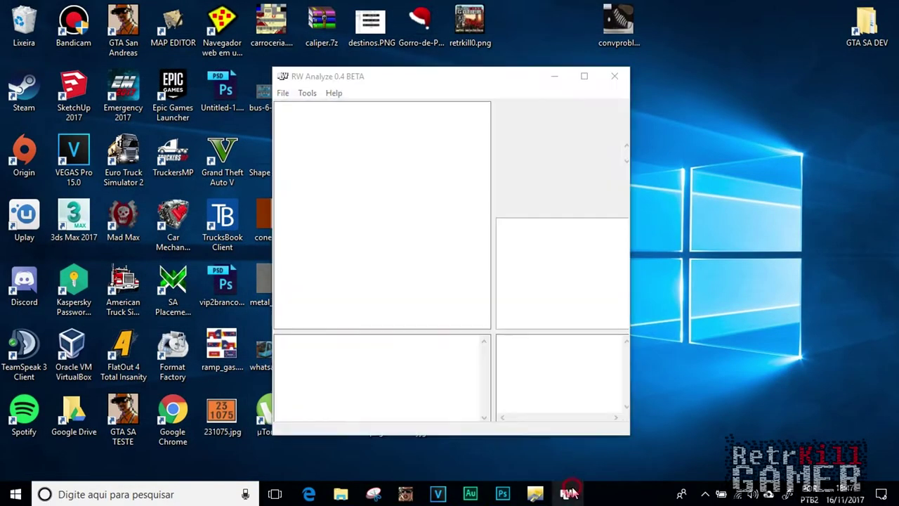
{"action": "left_click", "coordinate": [282, 92]}
{"action": "left_click", "coordinate": [307, 107]}
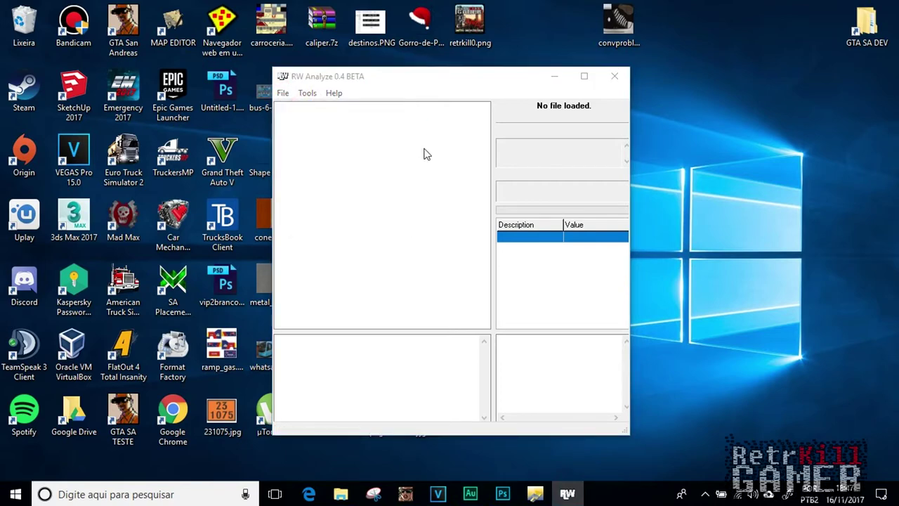
{"action": "left_click", "coordinate": [329, 172]}
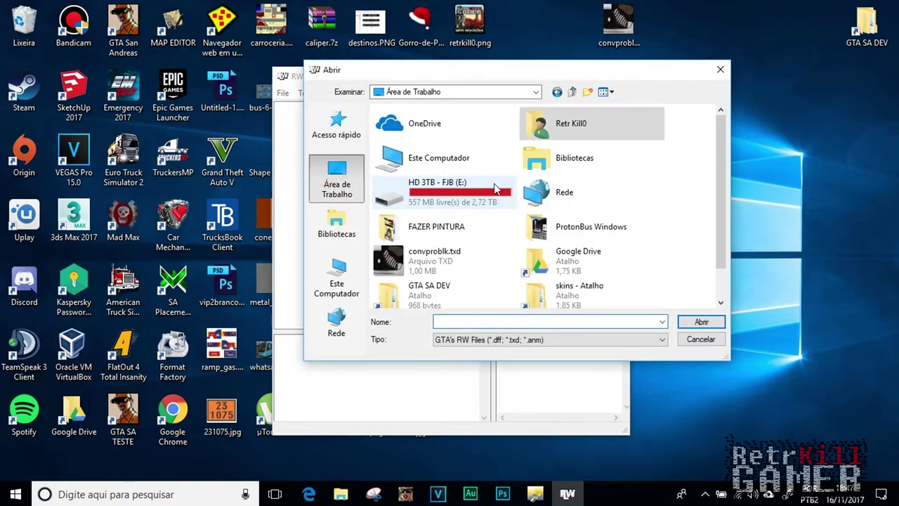
{"action": "scroll", "coordinate": [423, 290], "scroll_direction": "down", "scroll_amount": 1}
{"action": "double_click", "coordinate": [424, 290]}
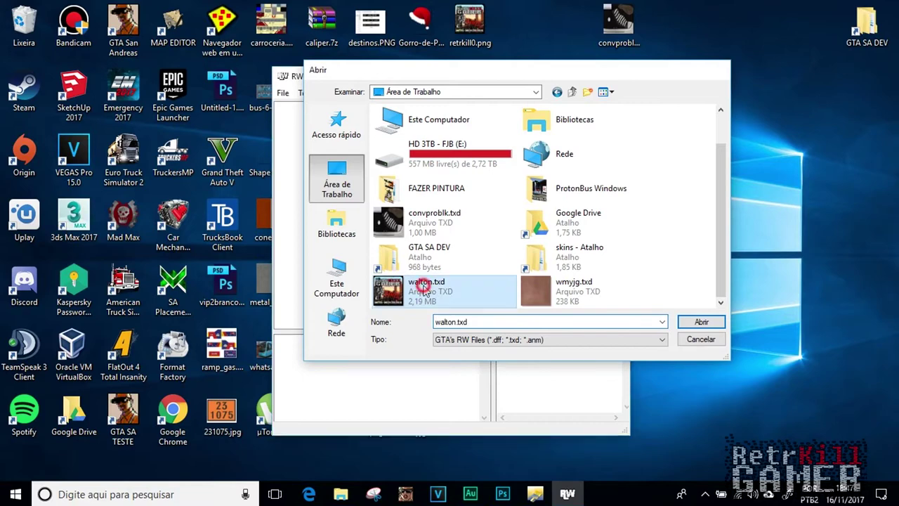
Step: Delete the empty Extension sections from the first five Texture Native entries of walton.txd
{"action": "left_click", "coordinate": [341, 150]}
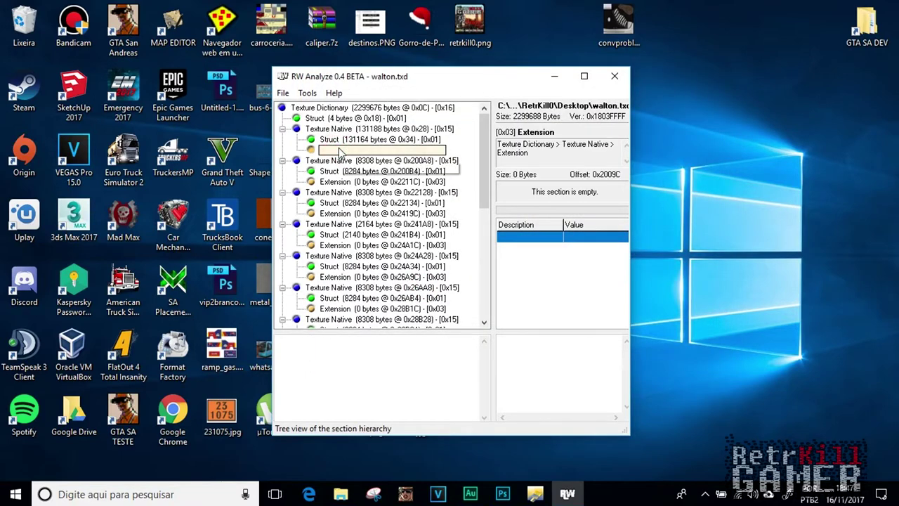
{"action": "key", "text": "Delete"}
{"action": "left_click", "coordinate": [341, 171]}
{"action": "key", "text": "Delete"}
{"action": "left_click", "coordinate": [340, 192]}
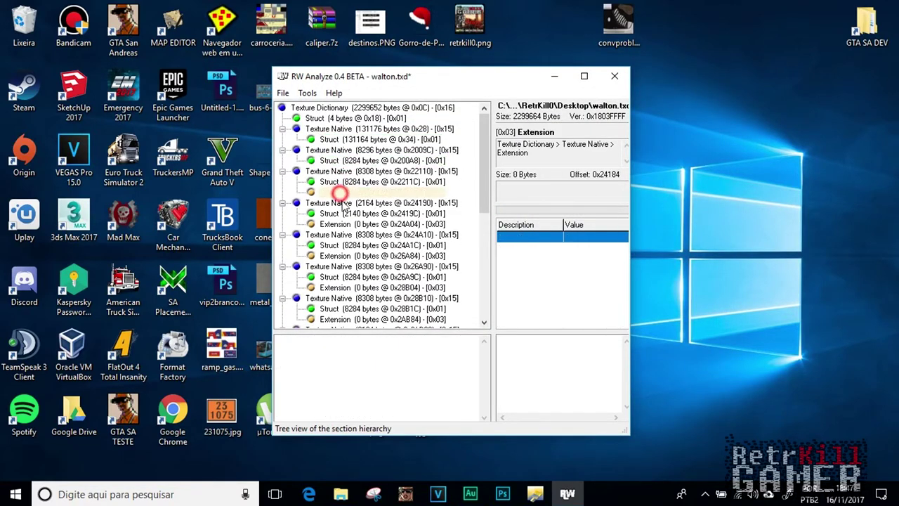
{"action": "key", "text": "Delete"}
{"action": "left_click", "coordinate": [339, 214]}
{"action": "key", "text": "Delete"}
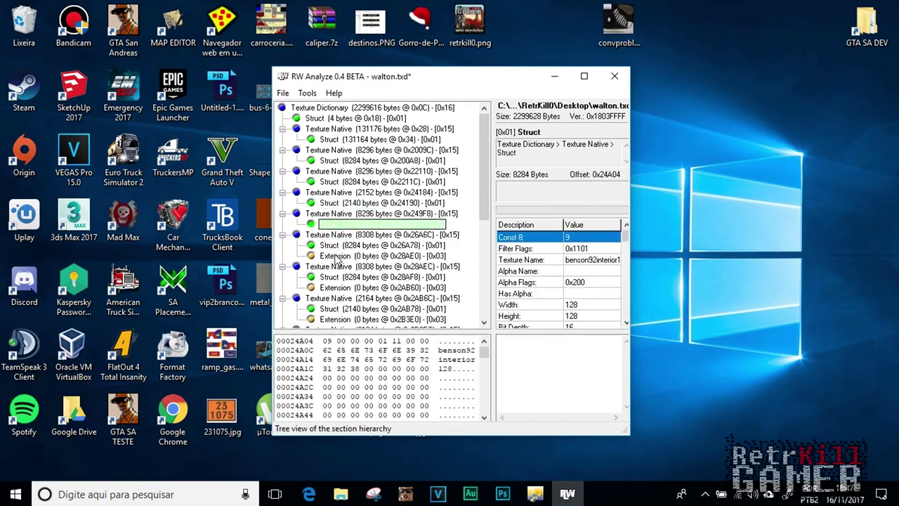
Step: Delete the Extension sections from the next six Texture Native entries, down to the 2097256-byte texture
{"action": "left_click", "coordinate": [337, 256]}
{"action": "key", "text": "Delete"}
{"action": "left_click", "coordinate": [336, 277]}
{"action": "key", "text": "Delete"}
{"action": "left_click", "coordinate": [338, 297]}
{"action": "key", "text": "Delete"}
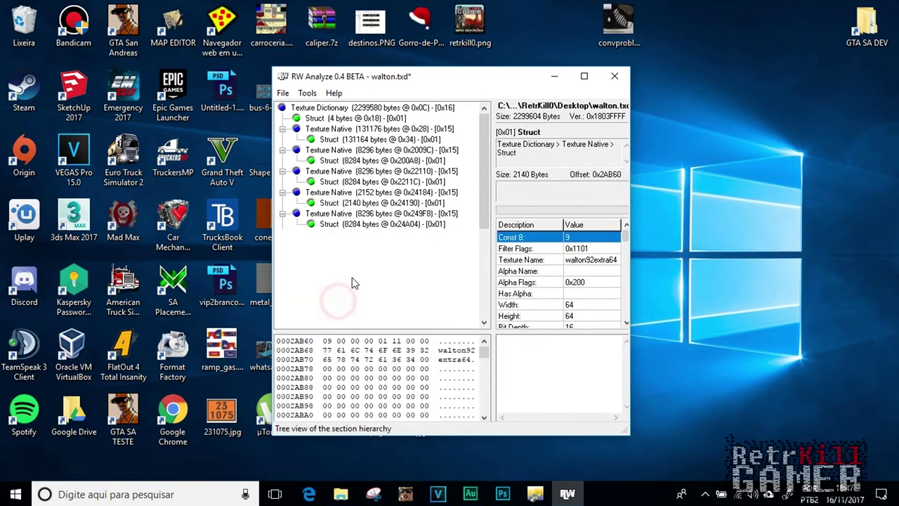
{"action": "key", "text": "Delete"}
{"action": "left_click", "coordinate": [335, 254]}
{"action": "key", "text": "Delete"}
{"action": "left_click", "coordinate": [337, 288]}
{"action": "key", "text": "Delete"}
{"action": "left_click", "coordinate": [343, 298]}
{"action": "key", "text": "Delete"}
Step: Delete the Extension sections of the last three Texture Native entries and the one at the end of the Texture Dictionary
{"action": "left_click", "coordinate": [336, 288]}
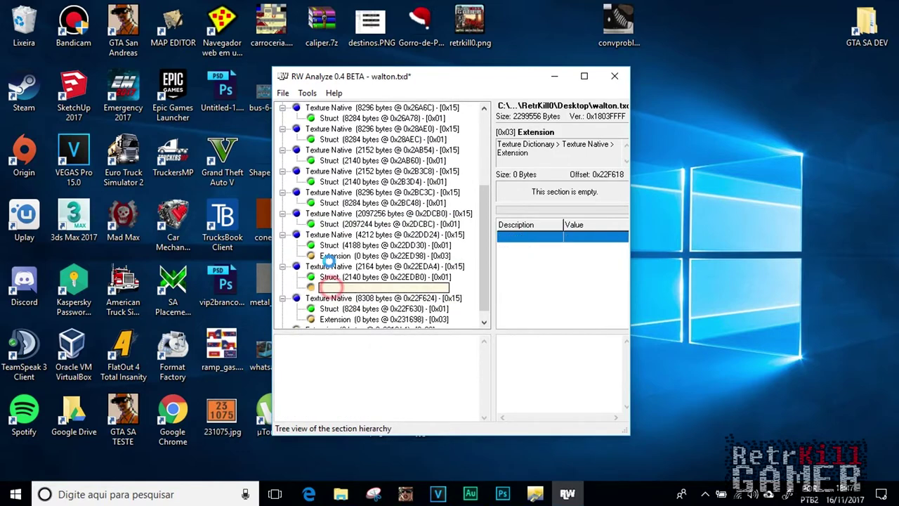
{"action": "key", "text": "Delete"}
{"action": "left_click", "coordinate": [336, 256]}
{"action": "key", "text": "Delete"}
{"action": "left_click", "coordinate": [333, 309]}
{"action": "key", "text": "Delete"}
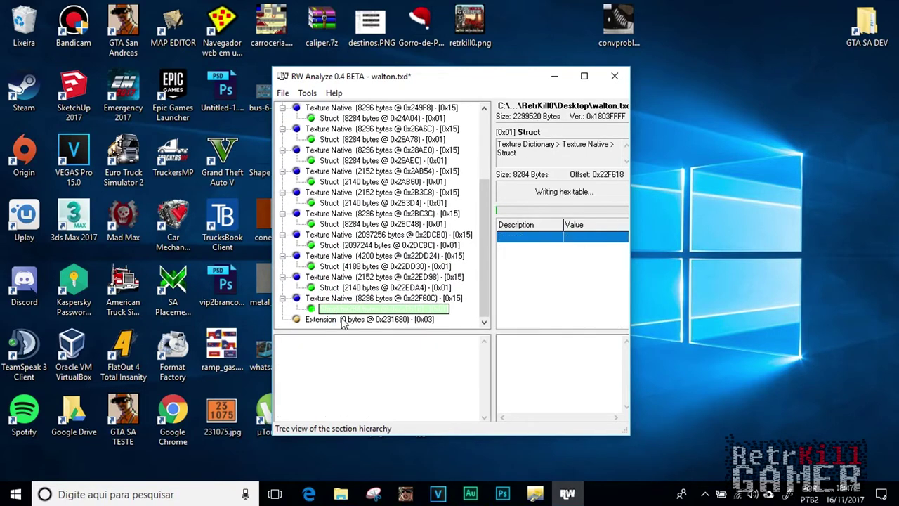
{"action": "left_click", "coordinate": [330, 319]}
{"action": "key", "text": "Delete"}
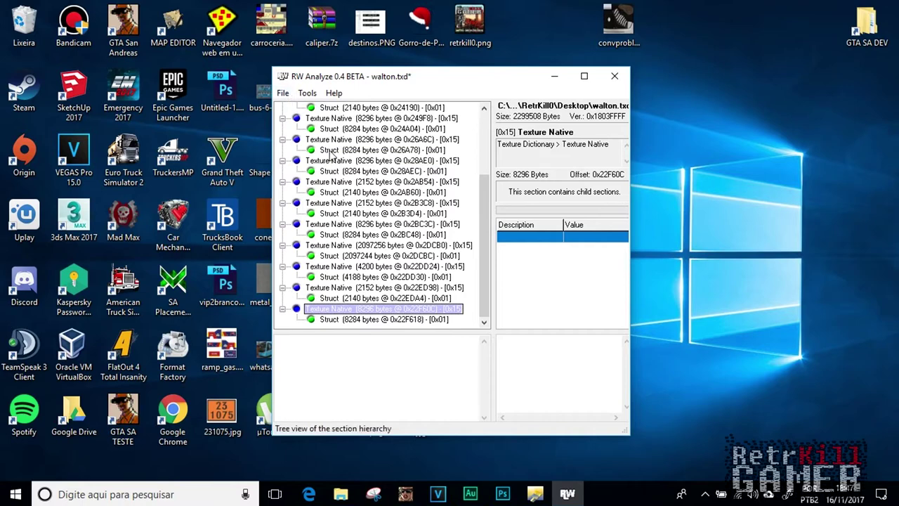
Step: Save walton.txd despite the parsing warning and close RW Analyze
{"action": "left_click", "coordinate": [284, 93]}
{"action": "left_click", "coordinate": [309, 156]}
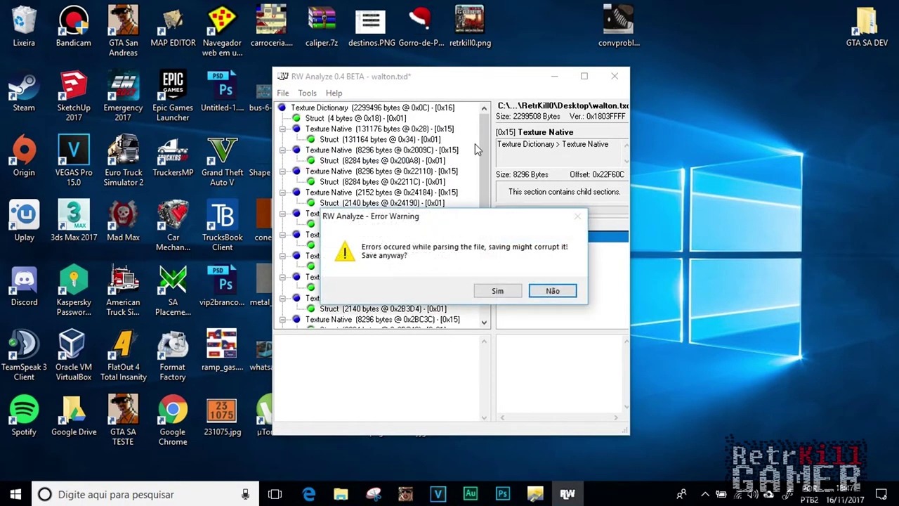
{"action": "left_click", "coordinate": [497, 291]}
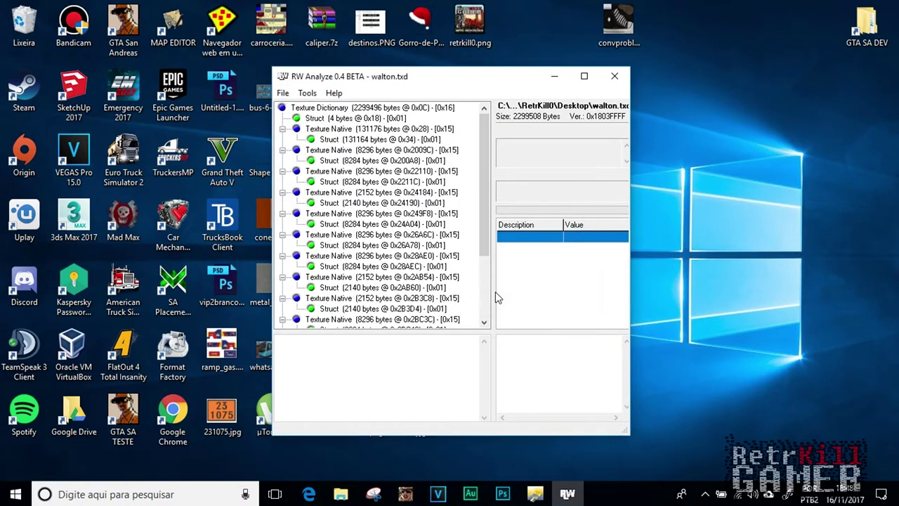
{"action": "left_click", "coordinate": [615, 76]}
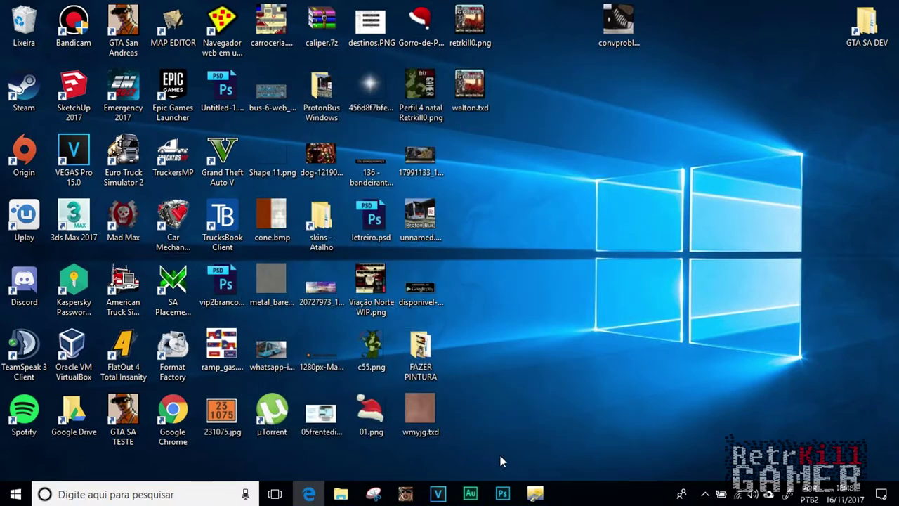
Step: Switch to TXD Workshop, reopen walton.txd from the desktop to test the lock, and close the program
{"action": "left_click", "coordinate": [535, 495]}
{"action": "left_click", "coordinate": [140, 38]}
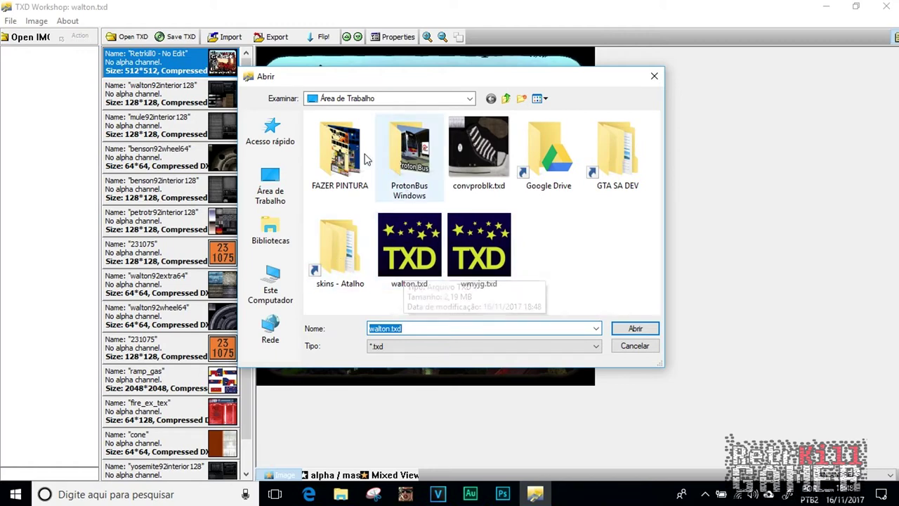
{"action": "double_click", "coordinate": [423, 256]}
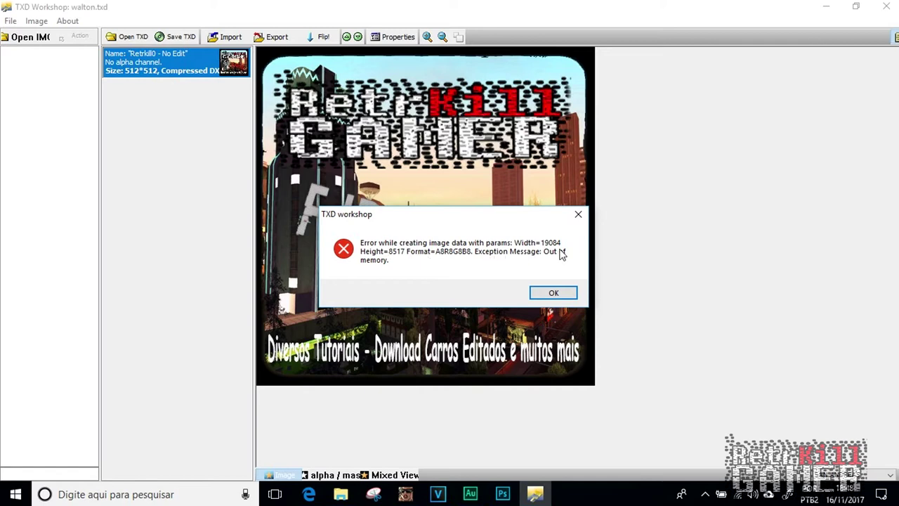
{"action": "left_click", "coordinate": [559, 294]}
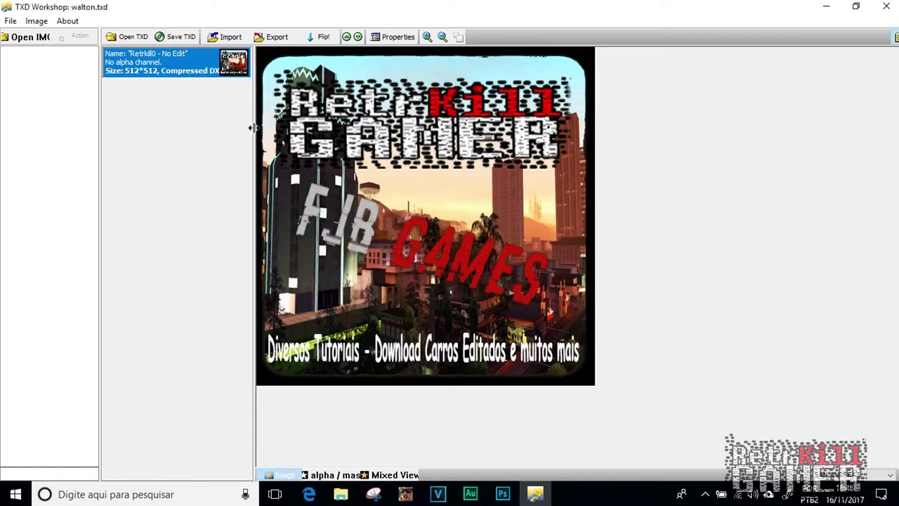
{"action": "left_click", "coordinate": [882, 9]}
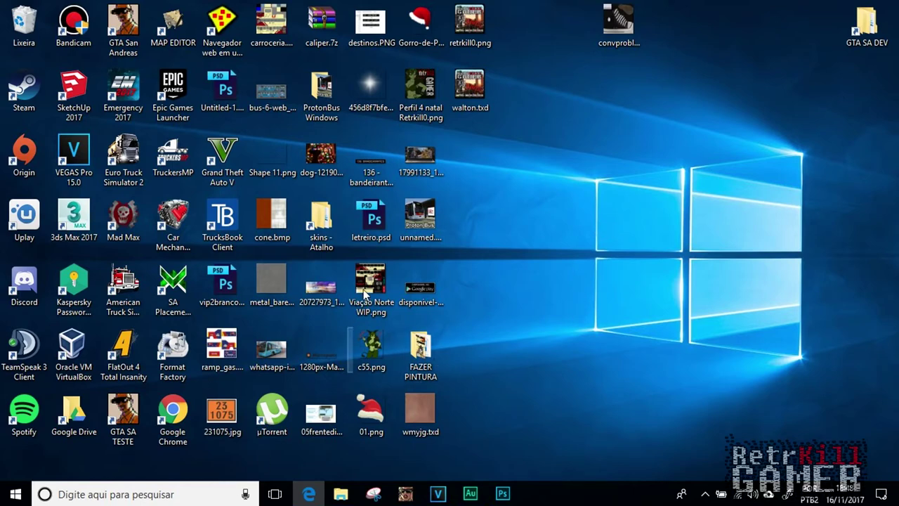
Step: Open walton.txd directly from the desktop in its default TXD editor to test the lock, and close the log
{"action": "left_click", "coordinate": [154, 487]}
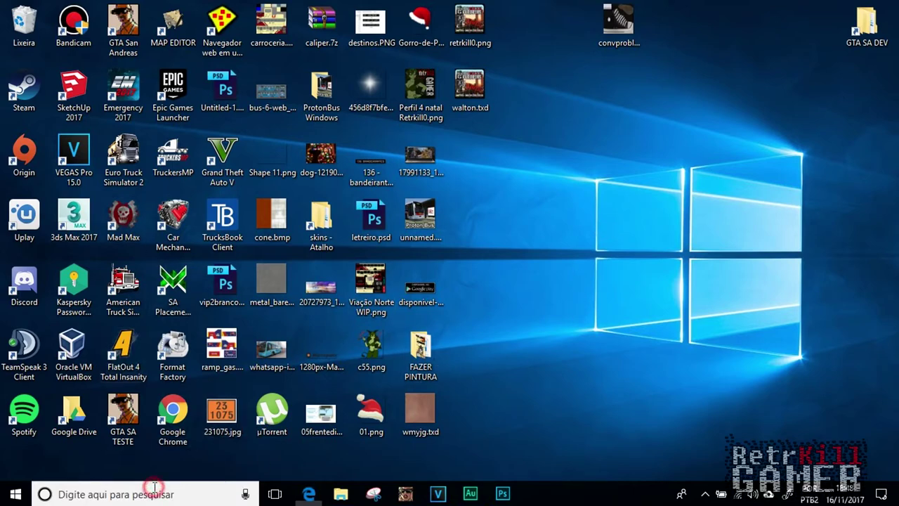
{"action": "double_click", "coordinate": [476, 84]}
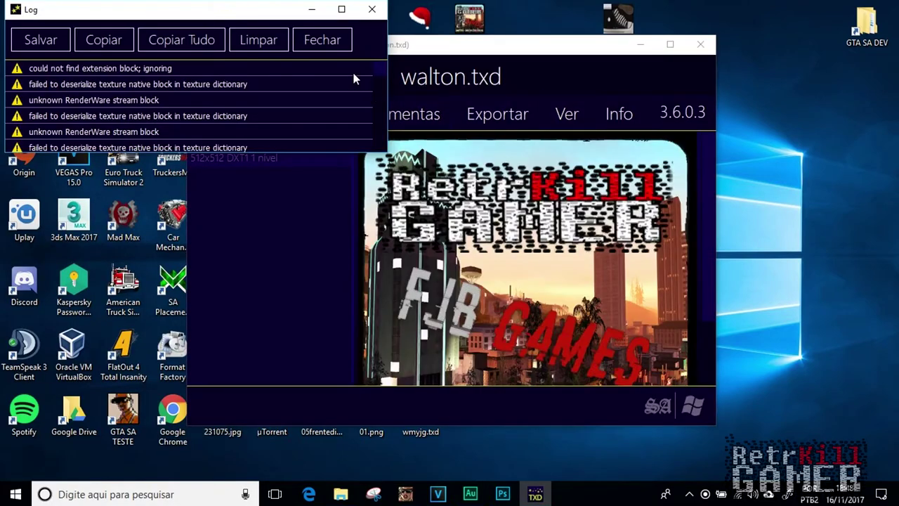
{"action": "left_click", "coordinate": [323, 39]}
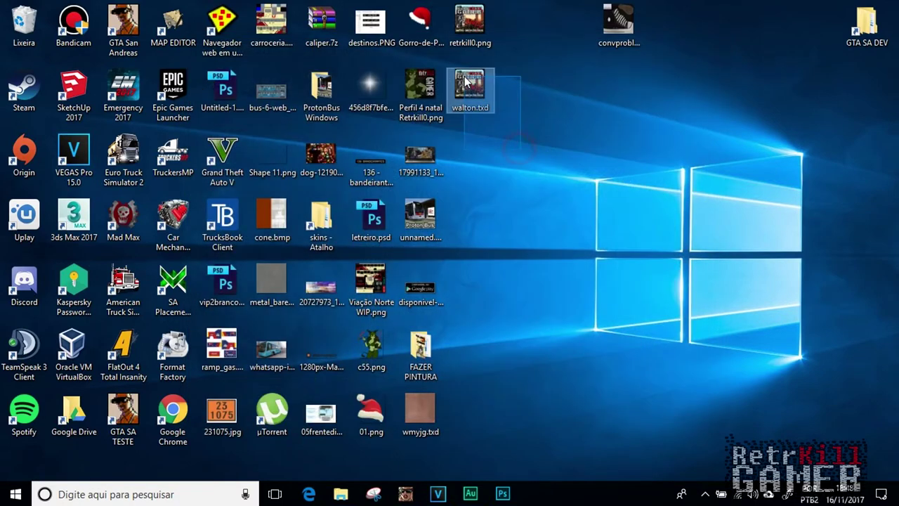
Step: Bring up the "editado" folder in File Explorer and go to Este Computador
{"action": "mouse_move", "coordinate": [341, 494]}
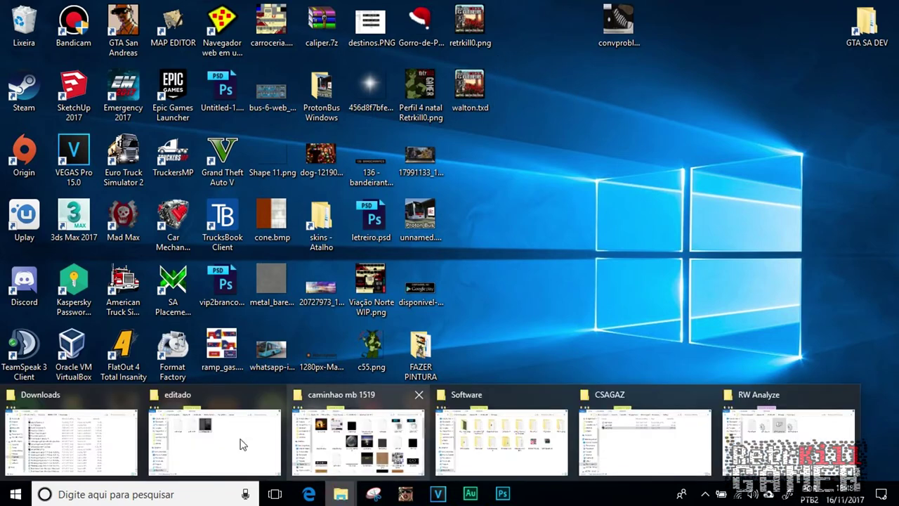
{"action": "left_click", "coordinate": [204, 449]}
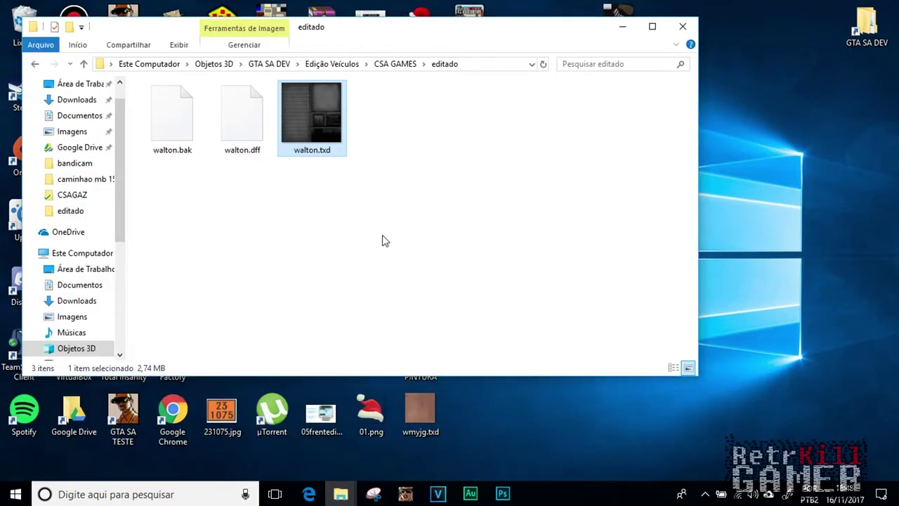
{"action": "left_click", "coordinate": [77, 253]}
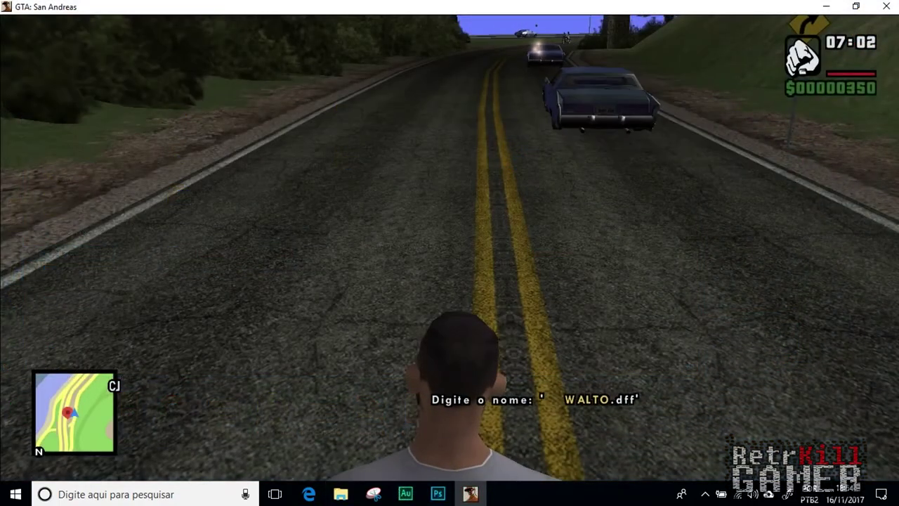
Step: Spawn the Walton truck in GTA San Andreas by completing its name as WALTON
{"action": "type", "text": "N"}
{"action": "key", "text": "Return"}
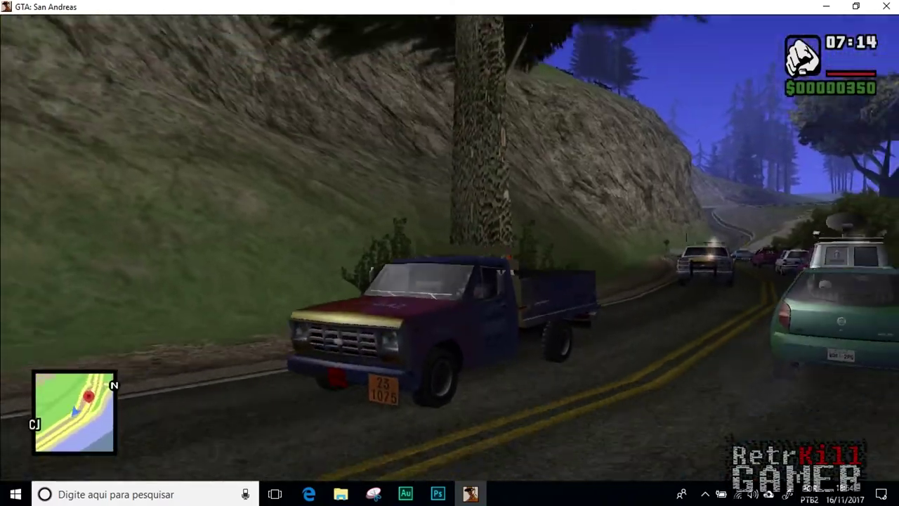
Step: Open the Modifications list in the game's Mod Configuration, choose "Meus Projetos", and return to the game
{"action": "key", "text": "Escape"}
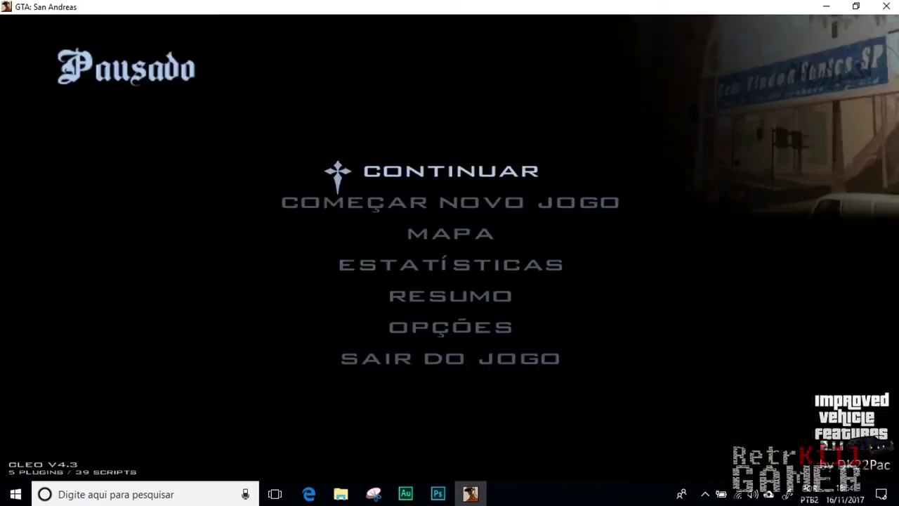
{"action": "left_click", "coordinate": [459, 325]}
{"action": "left_click", "coordinate": [395, 309]}
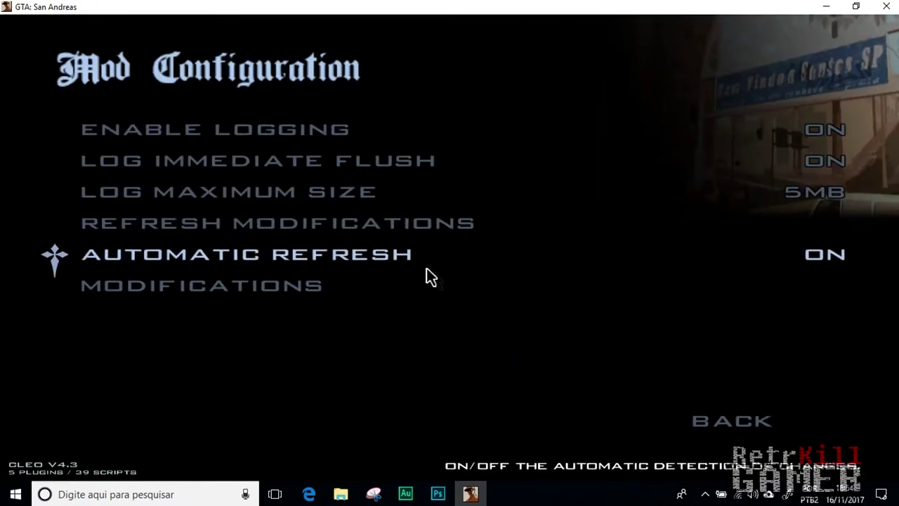
{"action": "left_click", "coordinate": [292, 285]}
{"action": "key", "text": "Right"}
{"action": "key", "text": "Left"}
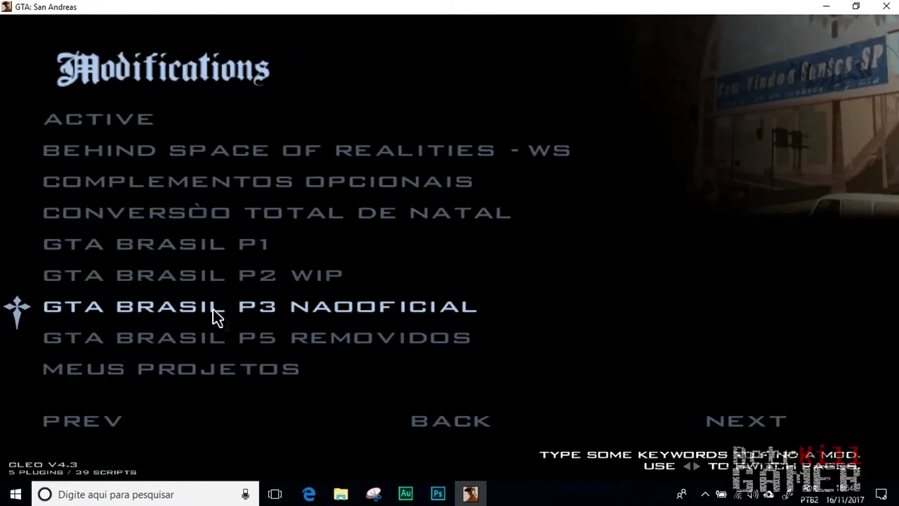
{"action": "left_click", "coordinate": [218, 368]}
{"action": "key", "text": "Escape"}
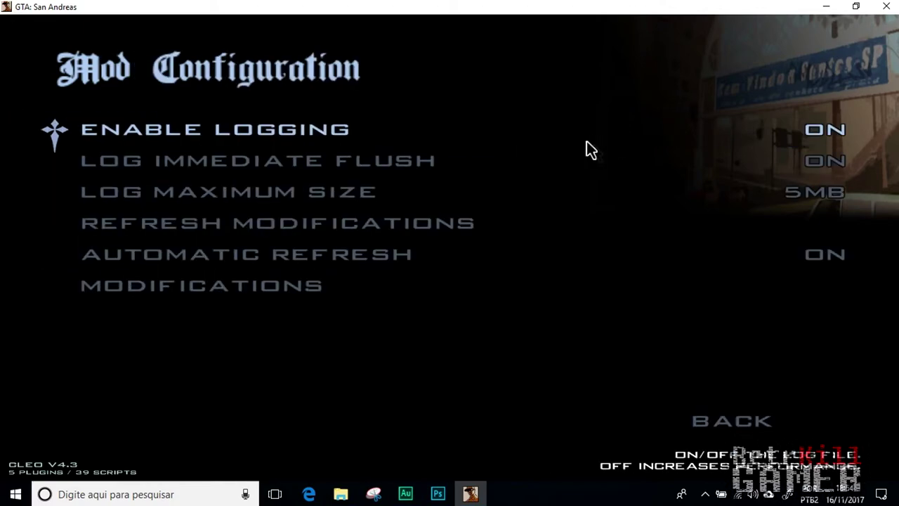
{"action": "key", "text": "Escape"}
{"action": "key", "text": "Escape"}
{"action": "key", "text": "Escape"}
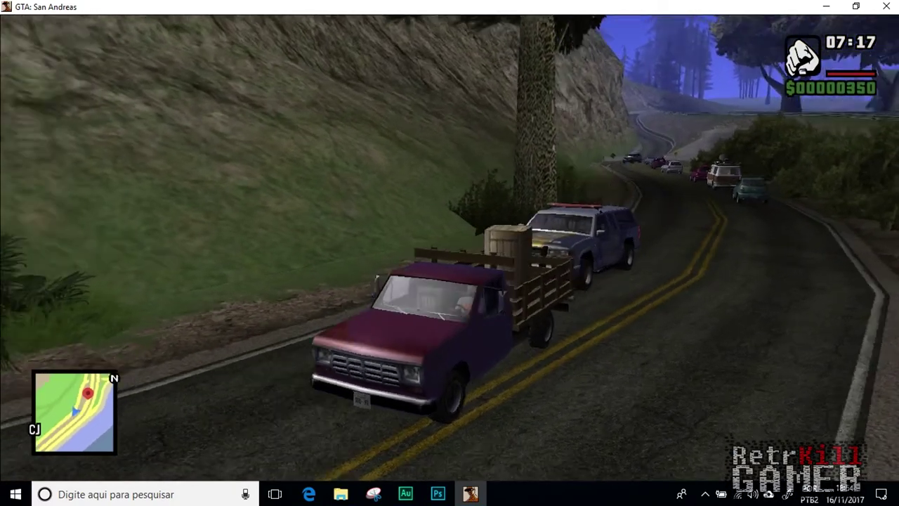
Step: Drive the truck along the road to check it in the game, and close GTA San Andreas
{"action": "mouse_move", "coordinate": [450, 253]}
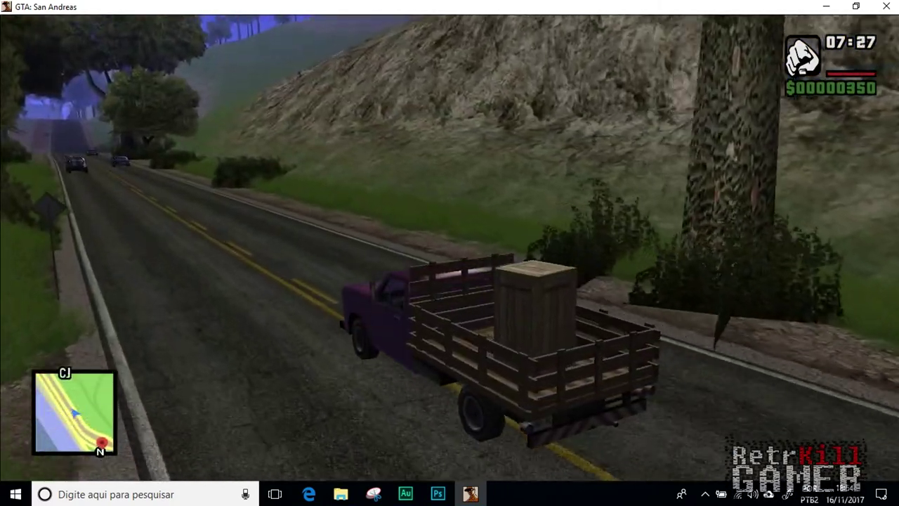
{"action": "key", "text": "w"}
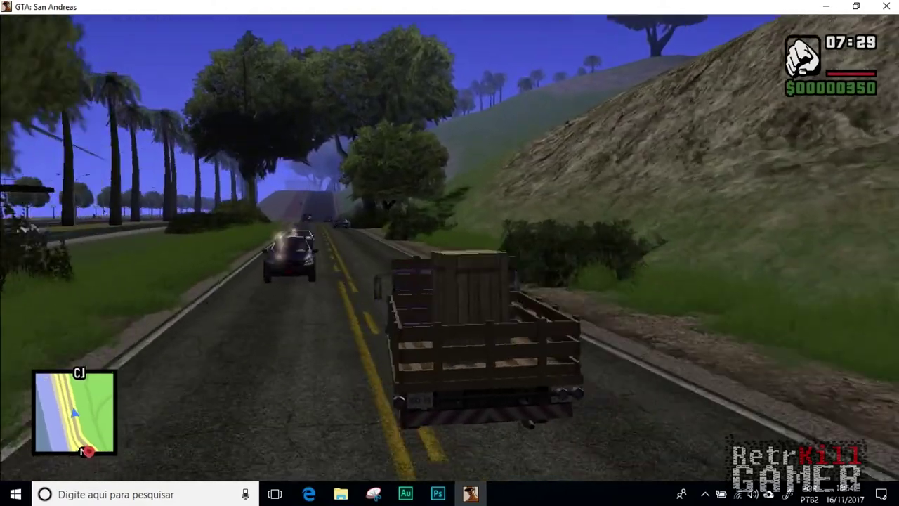
{"action": "key", "text": "w"}
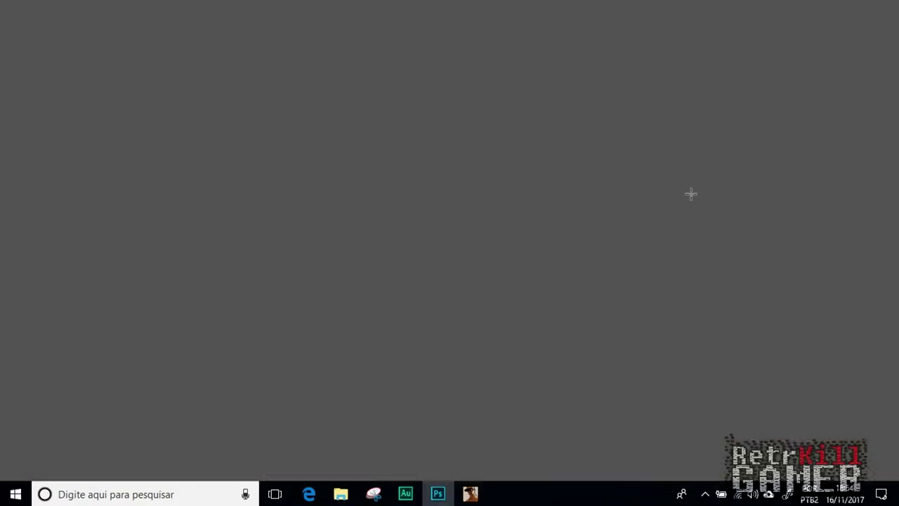
{"action": "key", "text": "alt+Tab"}
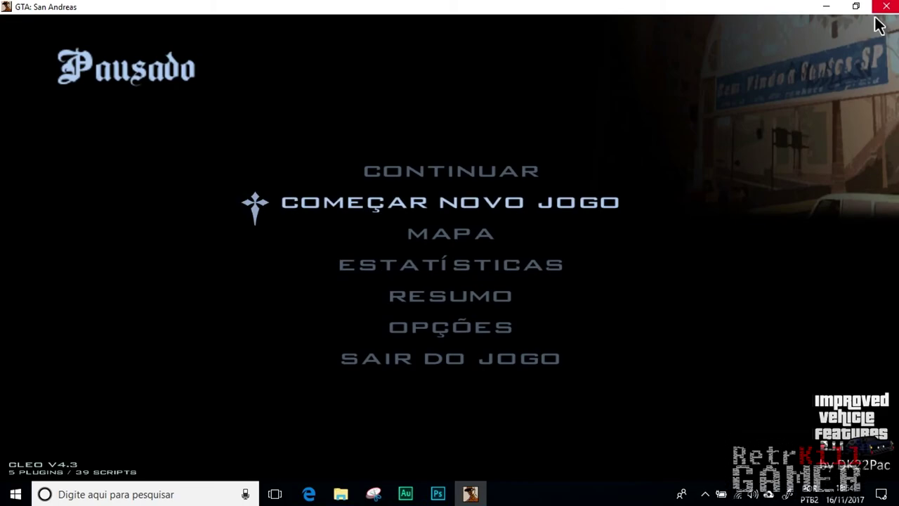
{"action": "left_click", "coordinate": [886, 6]}
Step: Switch to ZModeler and open CSAGAZ.z3d from the CSA GAMES folder
{"action": "left_click", "coordinate": [27, 50]}
{"action": "left_click", "coordinate": [366, 193]}
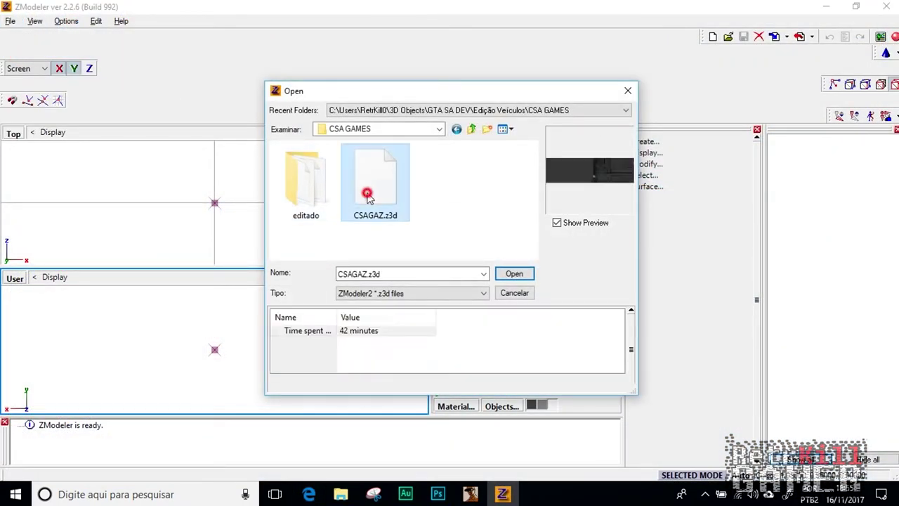
{"action": "double_click", "coordinate": [367, 193]}
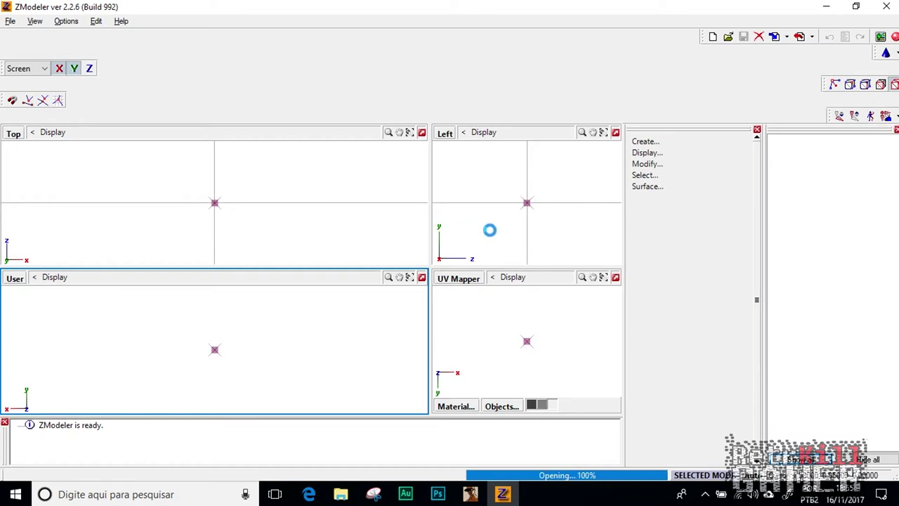
Step: Start exporting the truck model as a GTA San Andreas DFF and browse from drive C: to the Meus_Projetos folder
{"action": "left_click", "coordinate": [9, 23]}
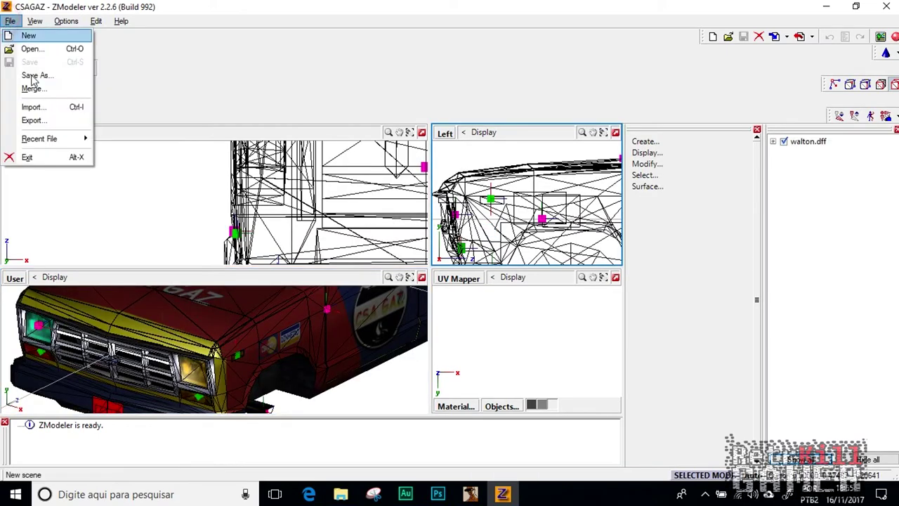
{"action": "left_click", "coordinate": [32, 121]}
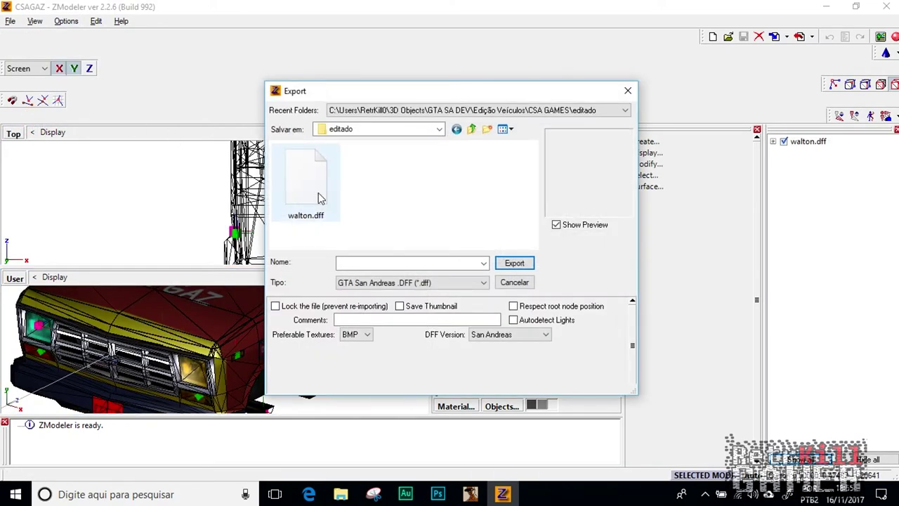
{"action": "left_click", "coordinate": [439, 130]}
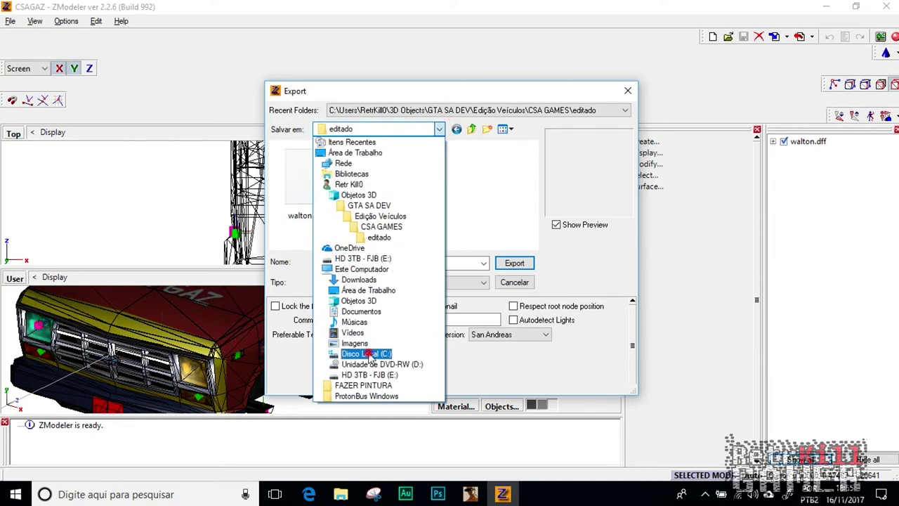
{"action": "left_click", "coordinate": [367, 353]}
{"action": "scroll", "coordinate": [322, 213], "scroll_direction": "down", "scroll_amount": 1}
{"action": "scroll", "coordinate": [320, 213], "scroll_direction": "up", "scroll_amount": 1}
{"action": "scroll", "coordinate": [313, 213], "scroll_direction": "down", "scroll_amount": 1}
{"action": "scroll", "coordinate": [314, 205], "scroll_direction": "up", "scroll_amount": 1}
{"action": "left_click", "coordinate": [311, 190]}
{"action": "double_click", "coordinate": [311, 190]}
{"action": "double_click", "coordinate": [316, 200]}
{"action": "scroll", "coordinate": [324, 206], "scroll_direction": "down", "scroll_amount": 1}
{"action": "double_click", "coordinate": [325, 204]}
{"action": "scroll", "coordinate": [330, 201], "scroll_direction": "down", "scroll_amount": 5}
{"action": "scroll", "coordinate": [330, 204], "scroll_direction": "up", "scroll_amount": 1}
{"action": "left_click", "coordinate": [323, 215]}
{"action": "double_click", "coordinate": [324, 214]}
Step: Export the model over the existing walton.dff in Meus_Projetos with "Lock the file (prevent re-importing)" enabled
{"action": "scroll", "coordinate": [355, 203], "scroll_direction": "down", "scroll_amount": 10}
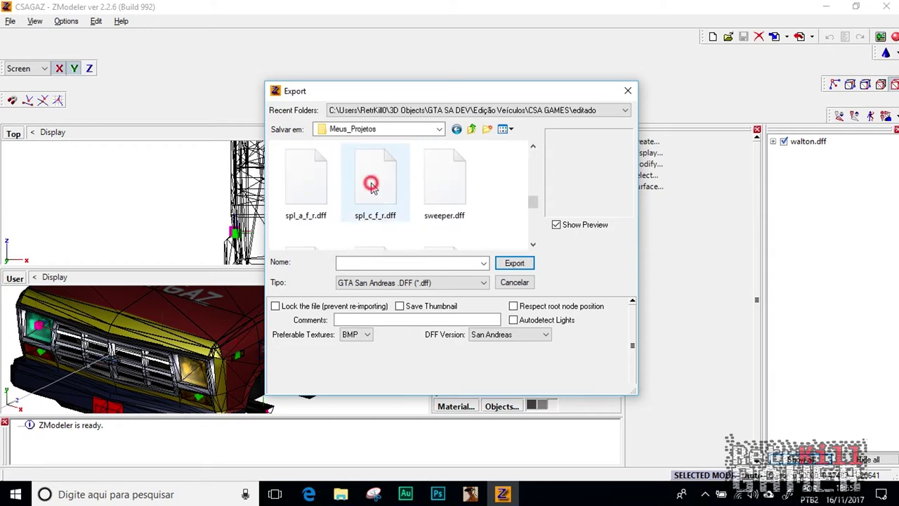
{"action": "scroll", "coordinate": [371, 183], "scroll_direction": "down", "scroll_amount": 1}
{"action": "left_click", "coordinate": [304, 184]}
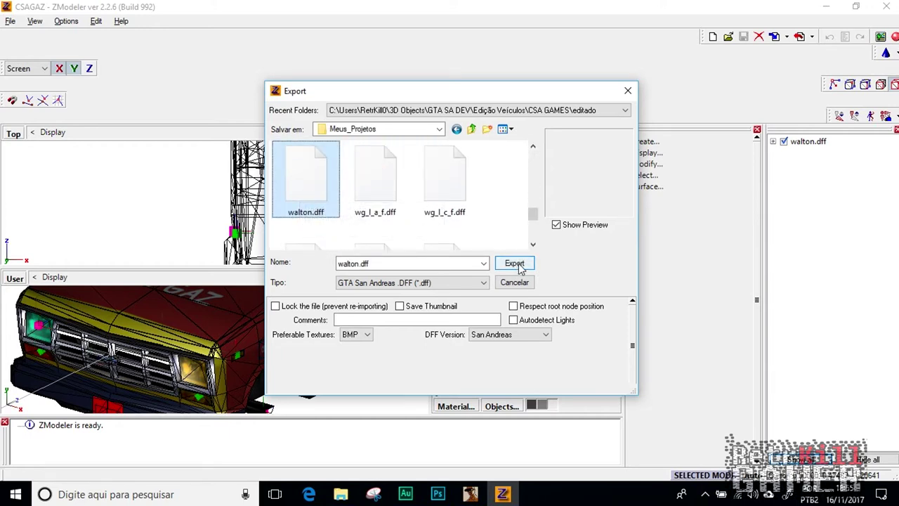
{"action": "left_click", "coordinate": [276, 306]}
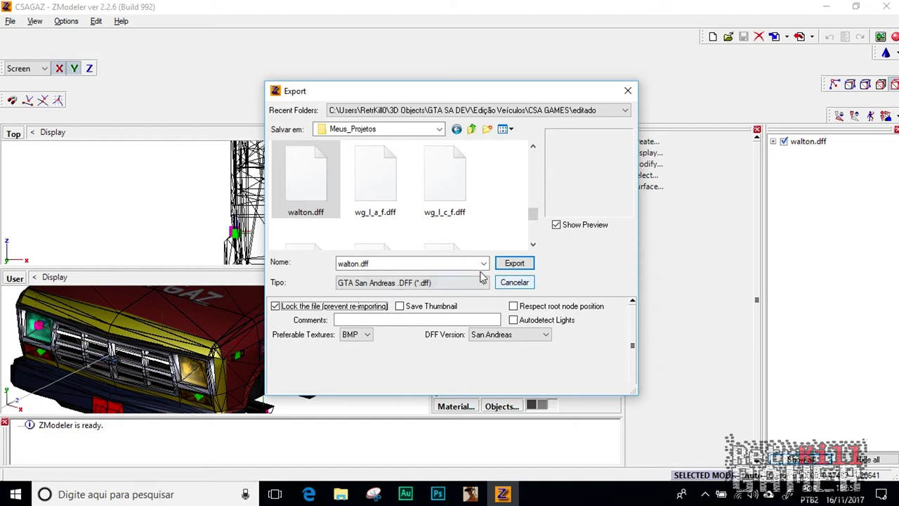
{"action": "left_click", "coordinate": [310, 181]}
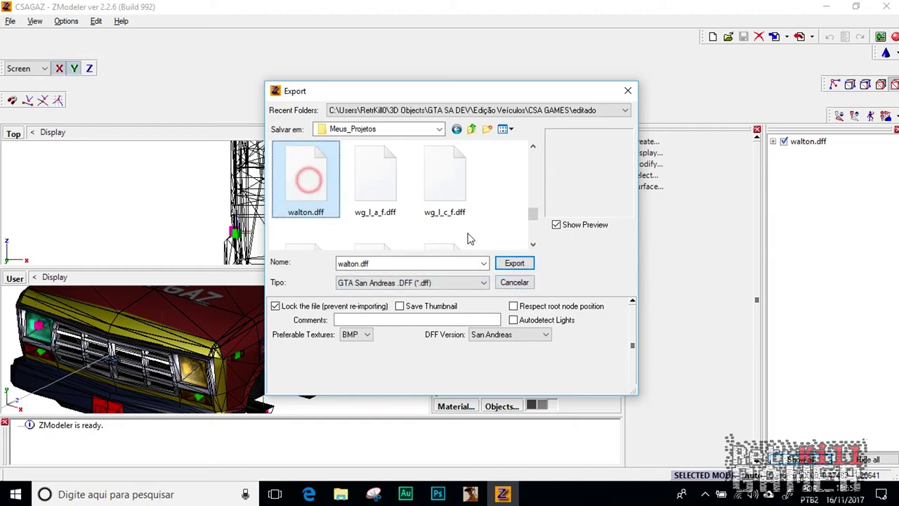
{"action": "left_click", "coordinate": [524, 267]}
{"action": "left_click", "coordinate": [487, 250]}
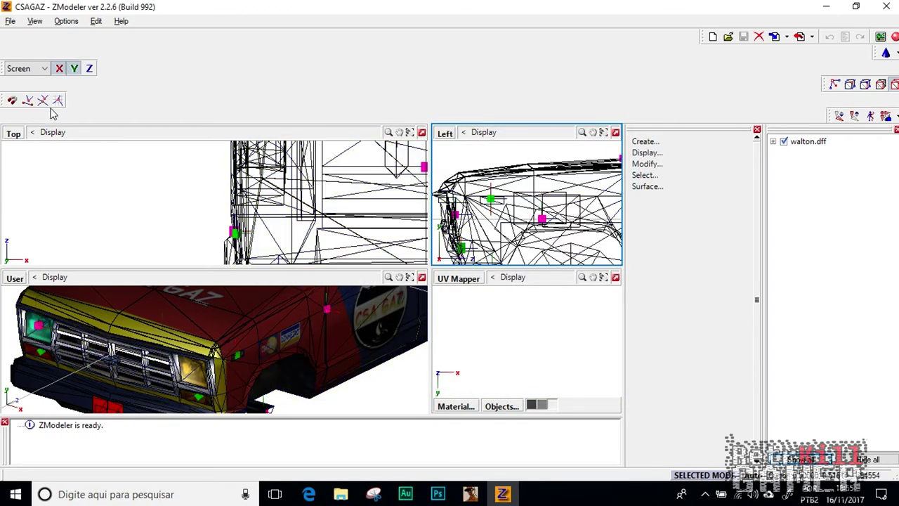
Step: Start a new empty scene in place of the CSAGAZ truck scene
{"action": "left_click", "coordinate": [10, 21]}
{"action": "left_click", "coordinate": [33, 34]}
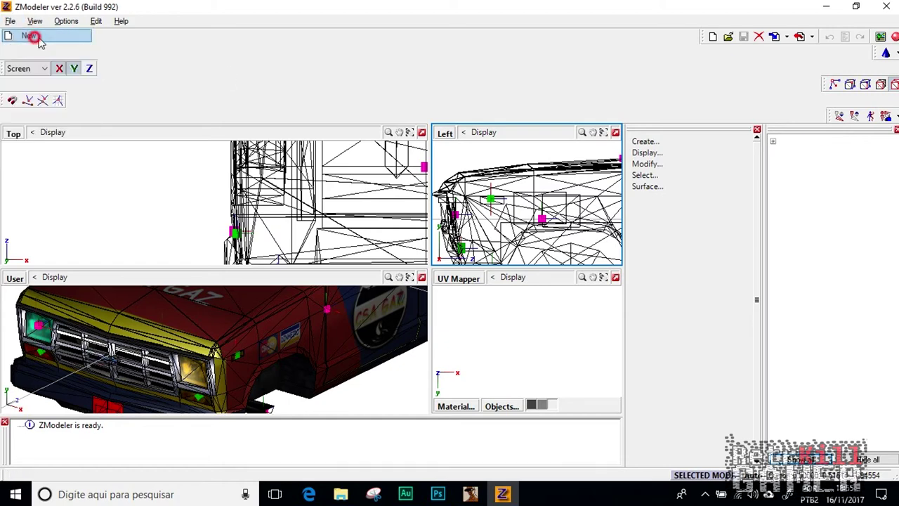